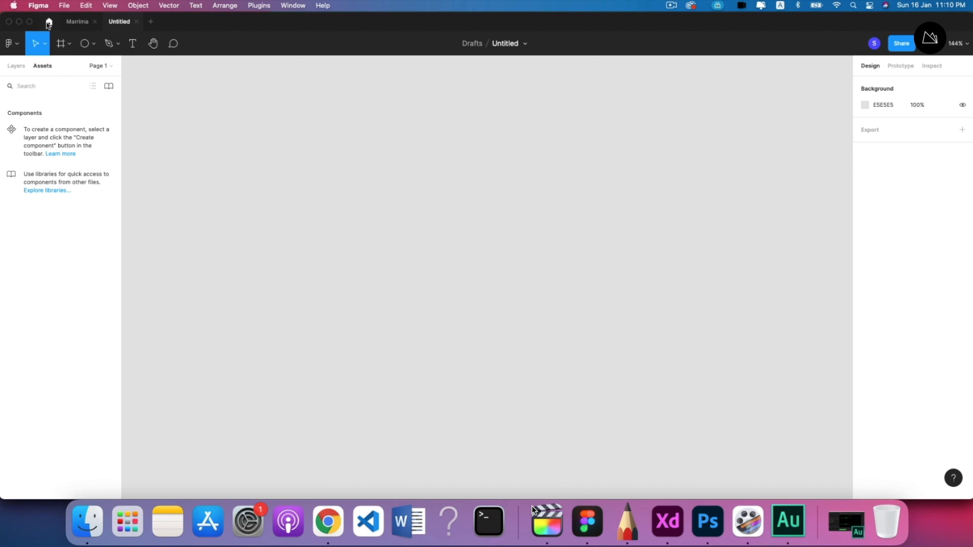
Show the file's layers and draw a rectangle about 351 by 129 on the empty canvas.
click(16, 70)
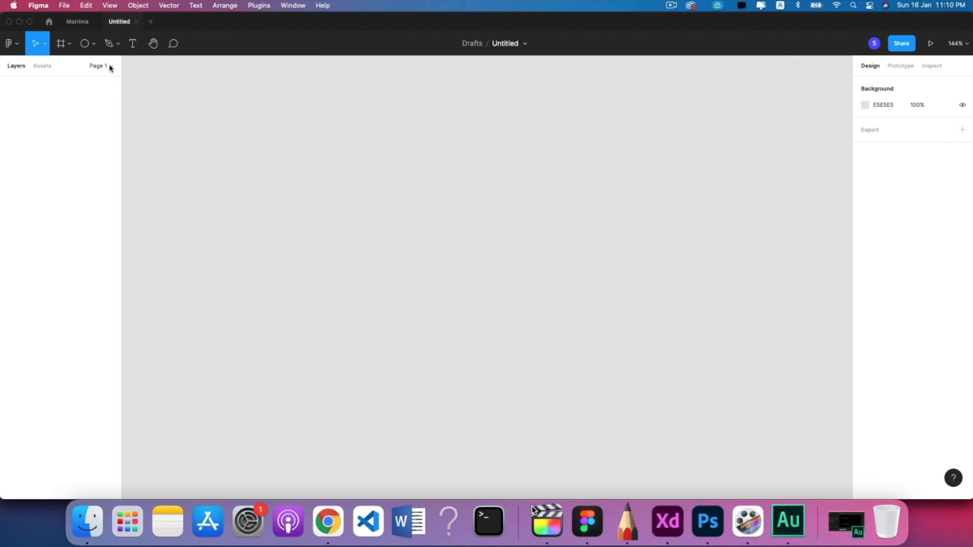
click(95, 43)
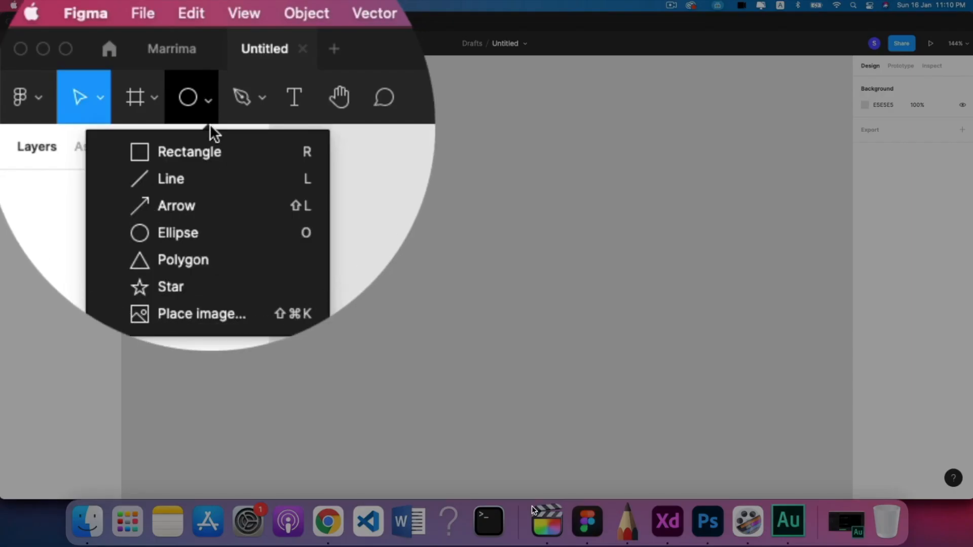
click(222, 148)
drag(340, 185, 597, 280)
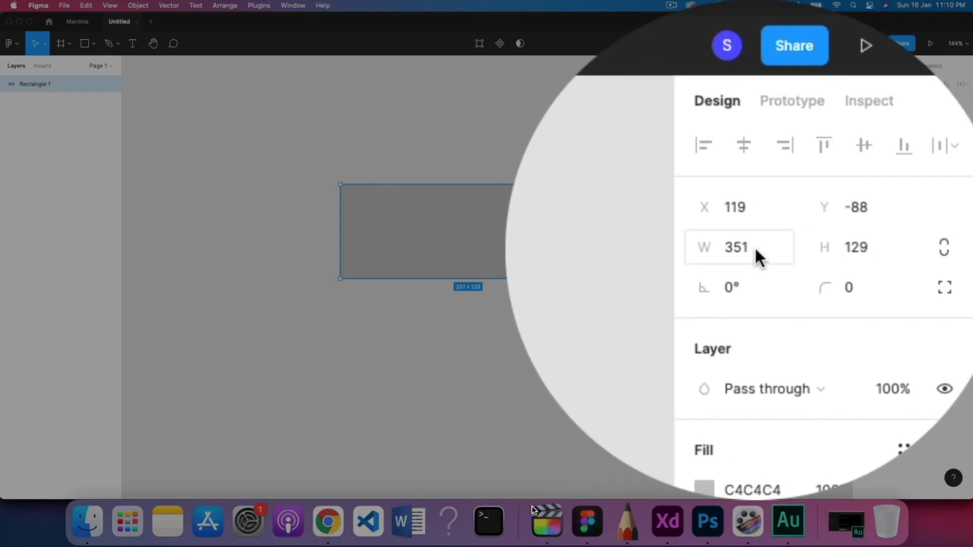
Set the rectangle's height to 120 and its width to 350.
click(849, 237)
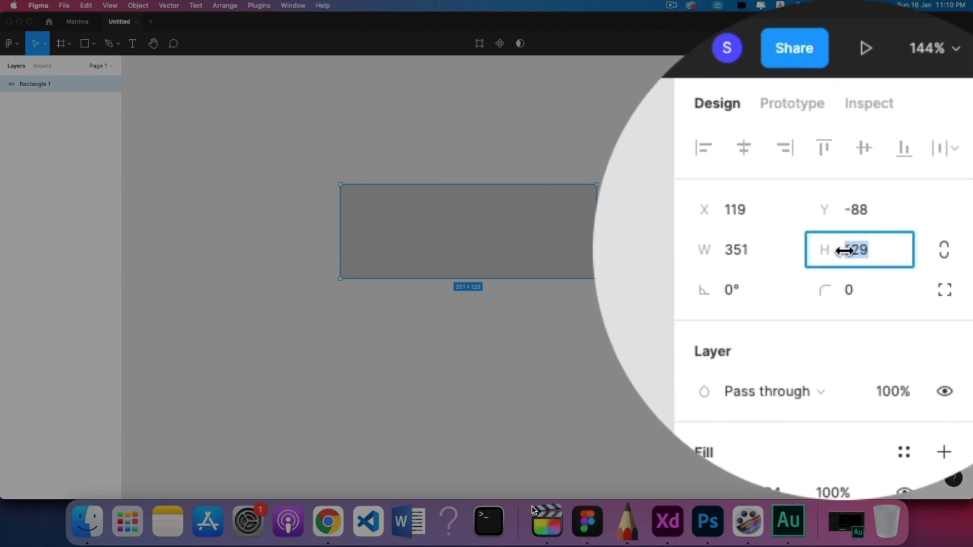
text(120)
key(Return)
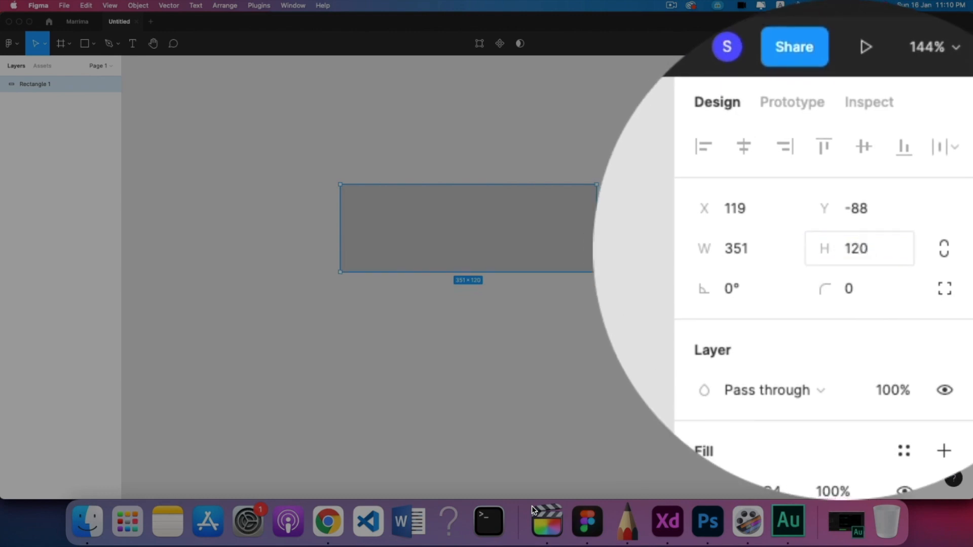
click(763, 250)
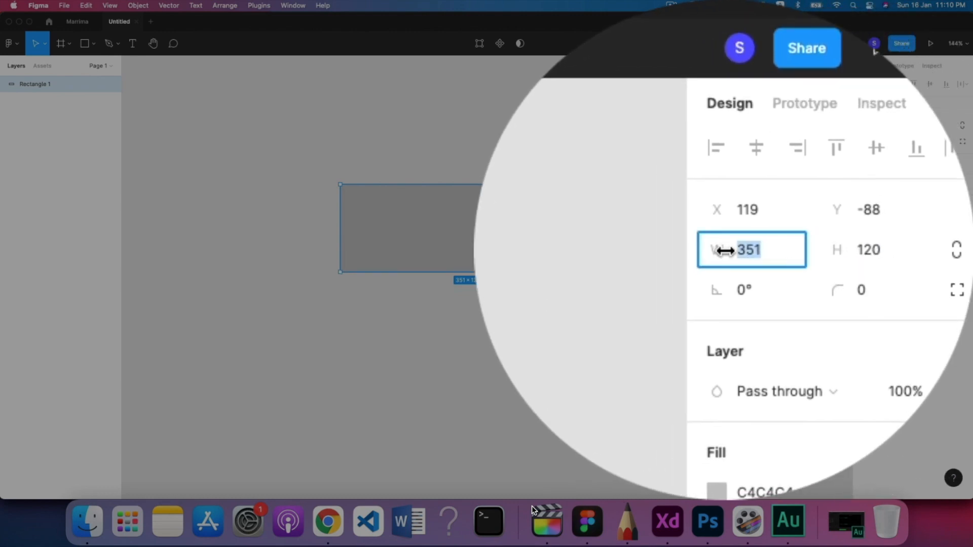
text(350)
key(Return)
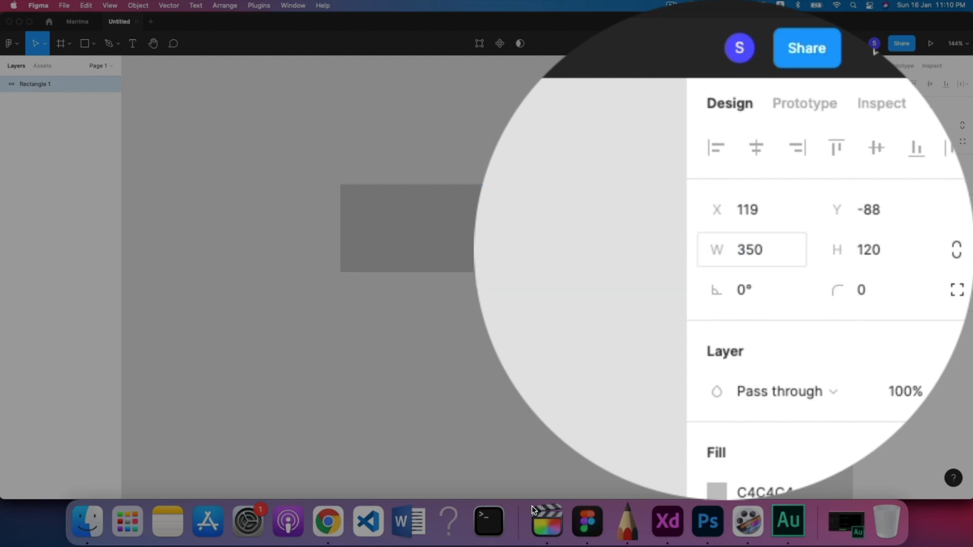
Round the rectangle's corners to a radius of 60 to form a pill shape.
mouse_move(589, 193)
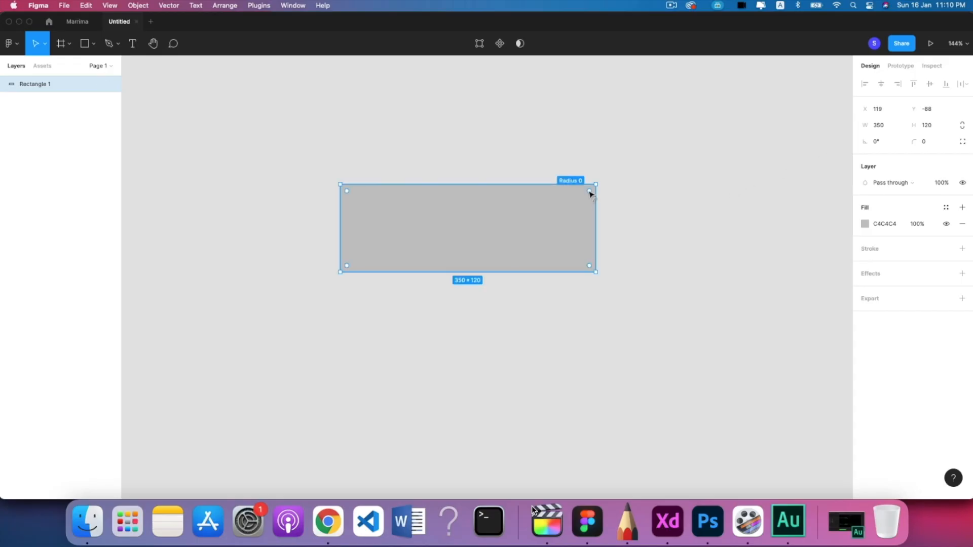
drag(589, 193, 588, 352)
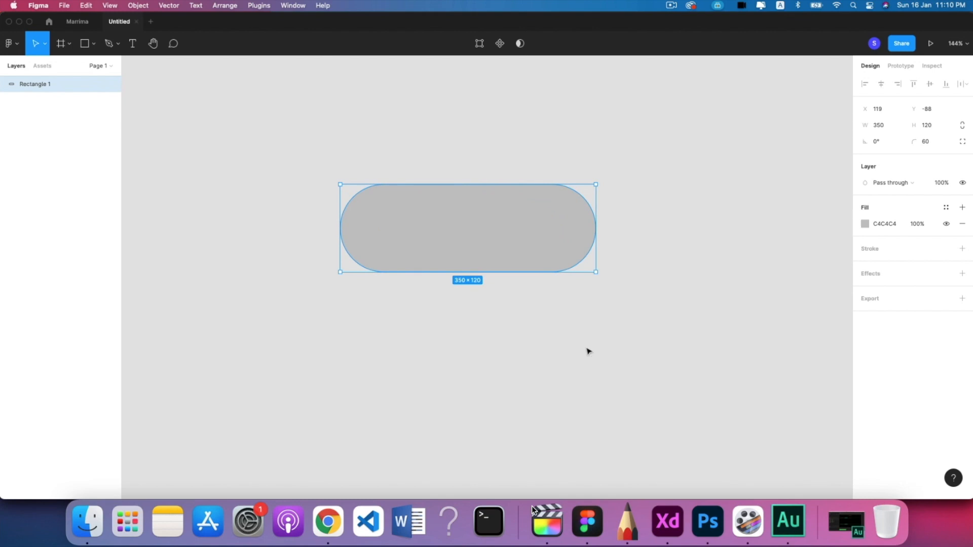
click(593, 325)
Convert the pill-shaped rectangle into a component.
click(545, 248)
right_click(514, 235)
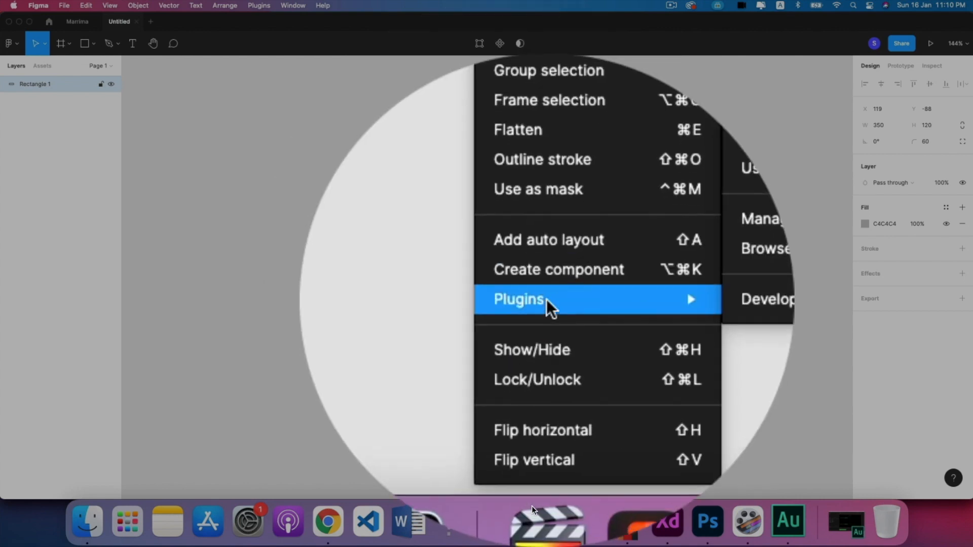
click(555, 300)
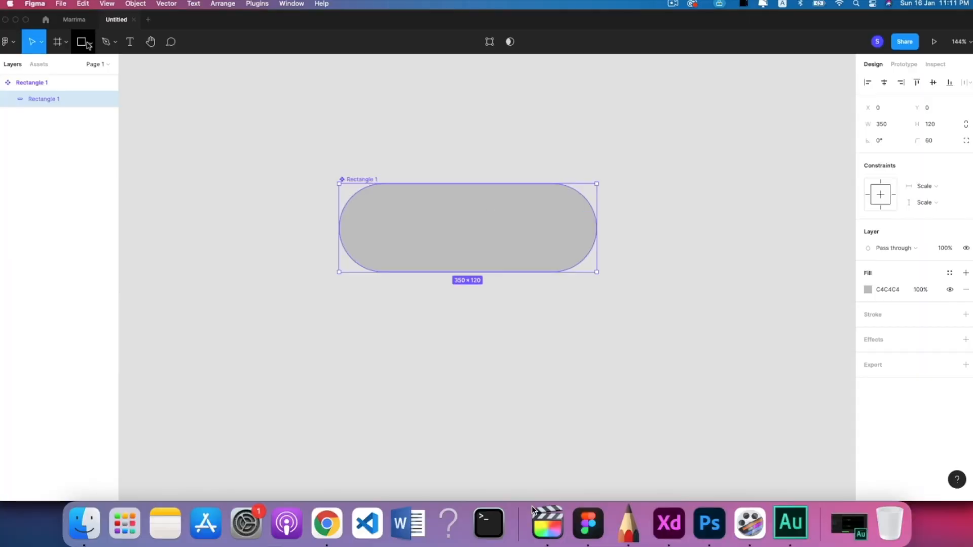
Draw a circle of about 120 by 120 near the pill's right end and fill it with white, FFFFFF.
click(89, 43)
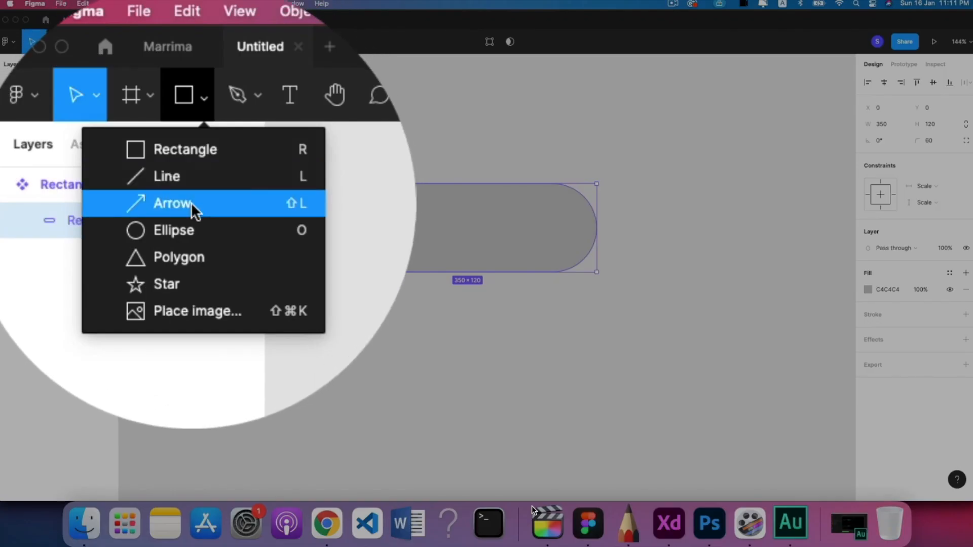
click(76, 103)
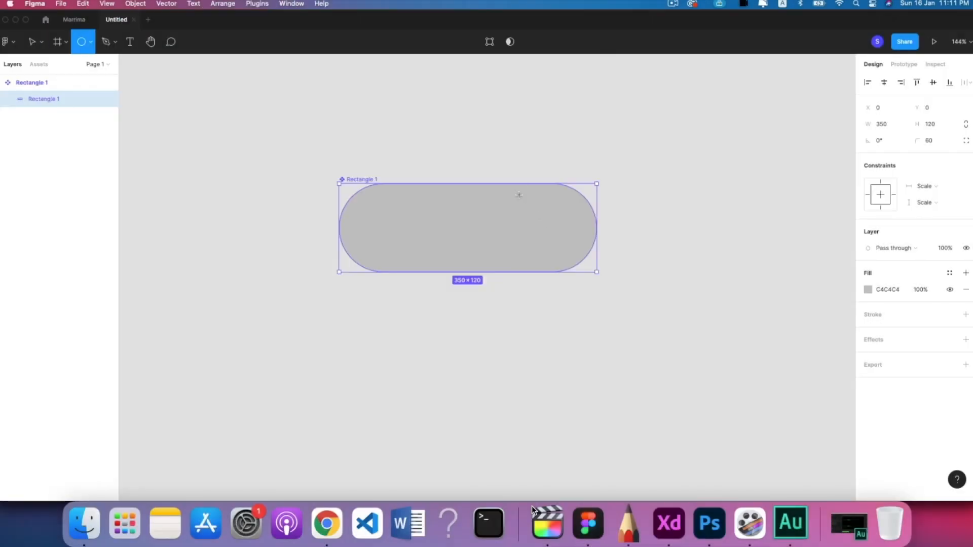
drag(516, 184, 562, 245)
click(868, 290)
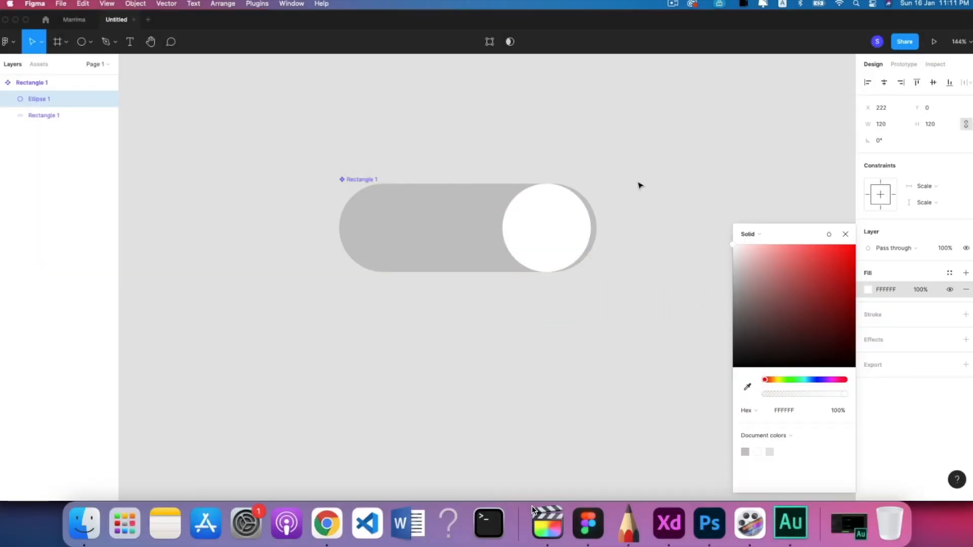
click(638, 184)
Align the white circle flush with the pill's right end and place a duplicate touching it on its left.
click(536, 232)
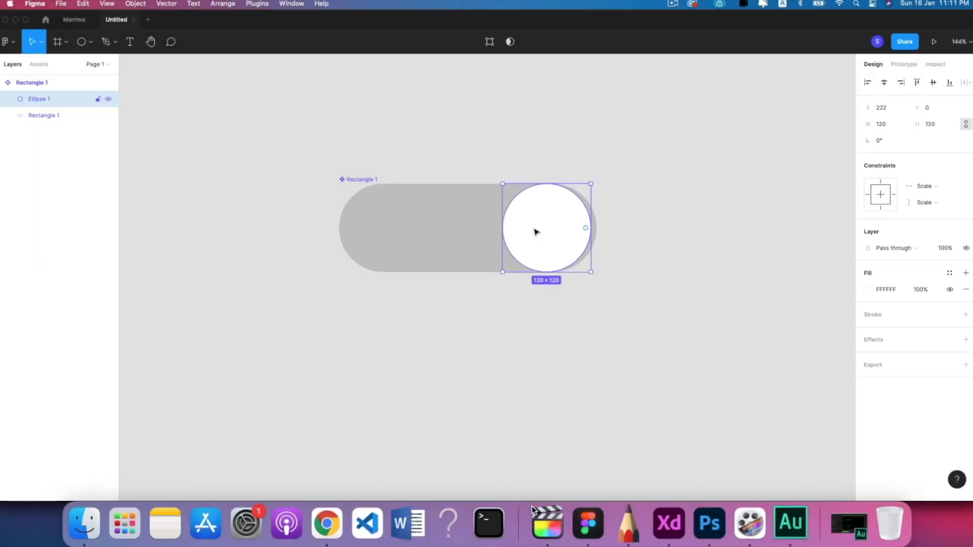
drag(535, 234, 544, 247)
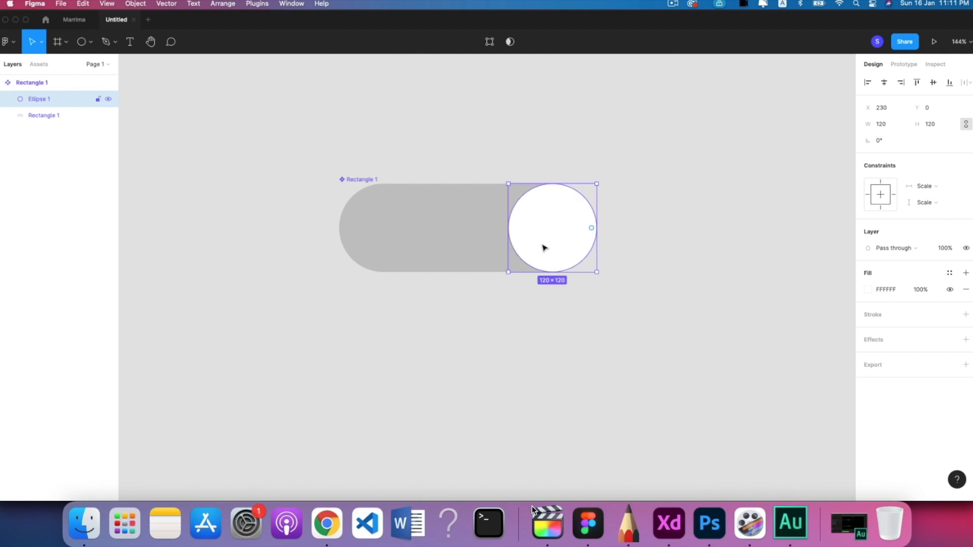
key(super+d)
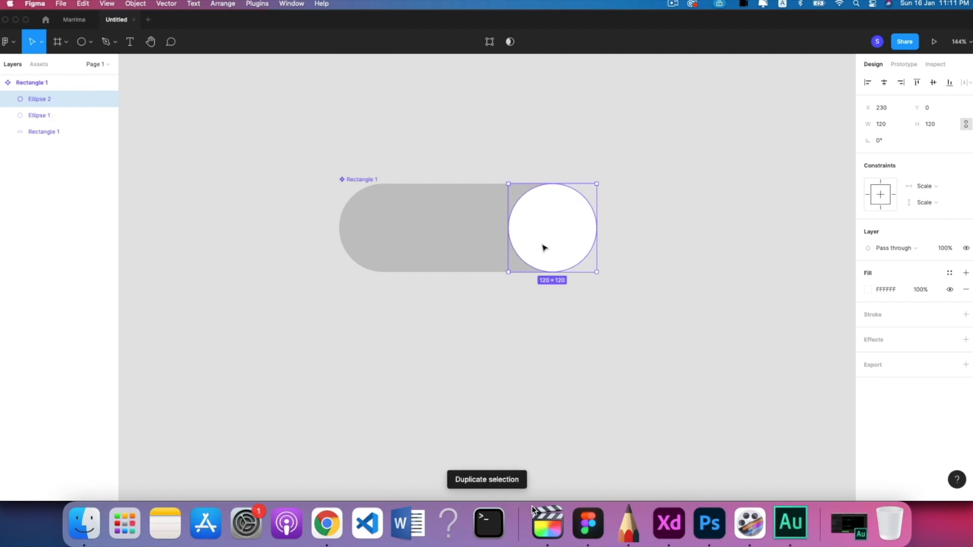
drag(552, 243, 463, 237)
Shorten the pill from its left side to 240 by 120 so it spans both circles, and delete the duplicate circle.
click(381, 255)
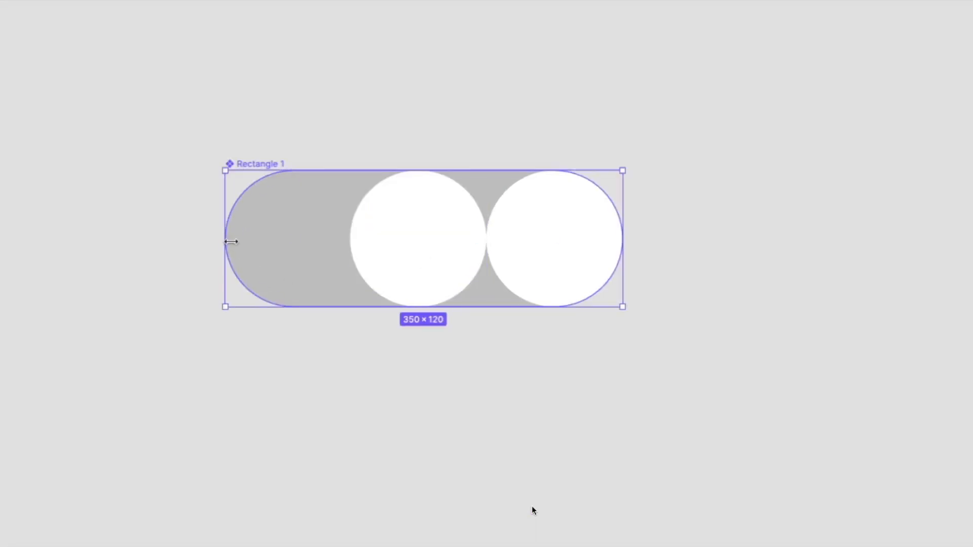
drag(226, 240, 350, 254)
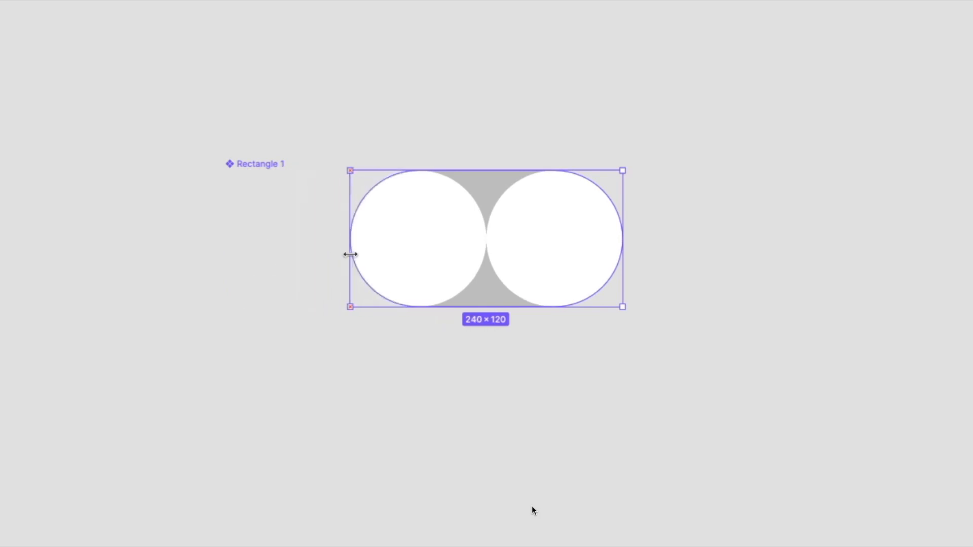
click(410, 259)
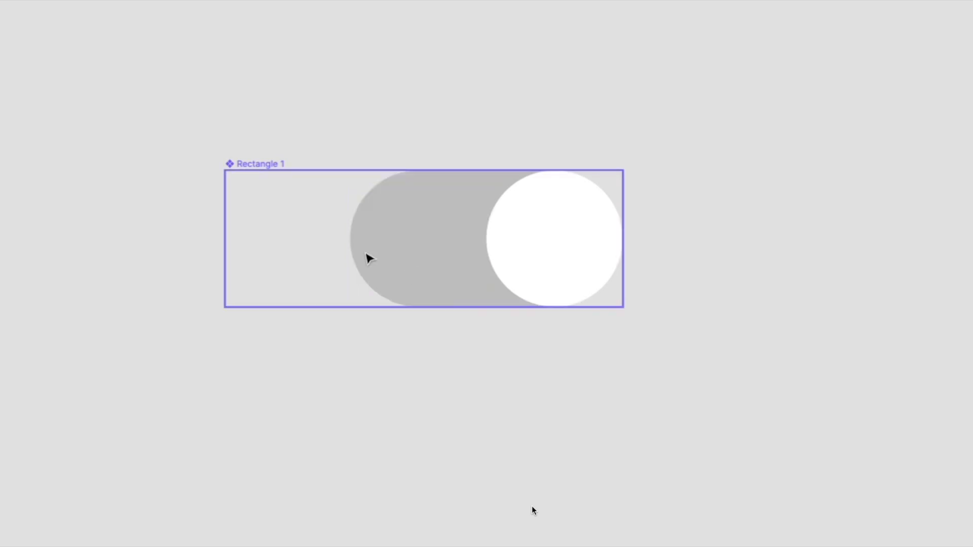
Shrink the component frame from its left side to 240 by 120 to fit the shortened pill.
click(170, 152)
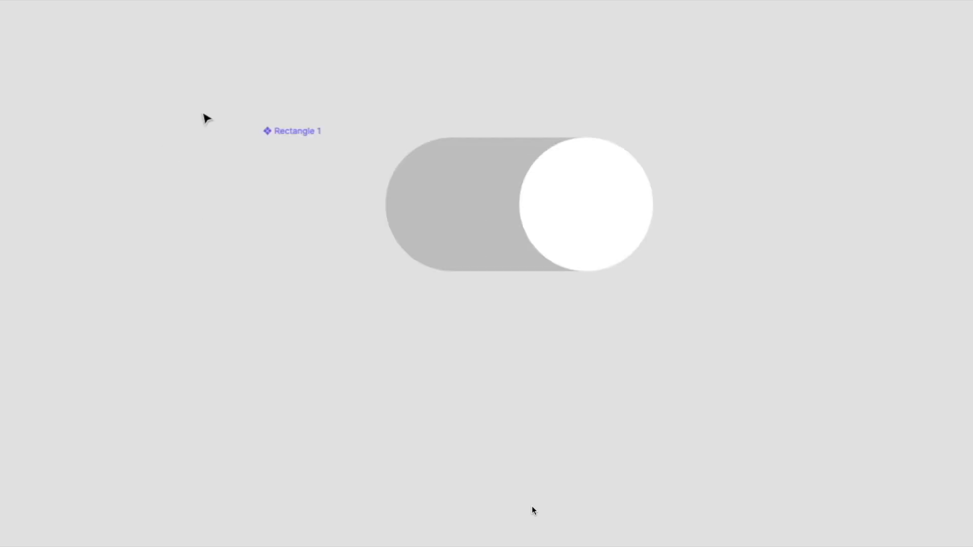
click(327, 138)
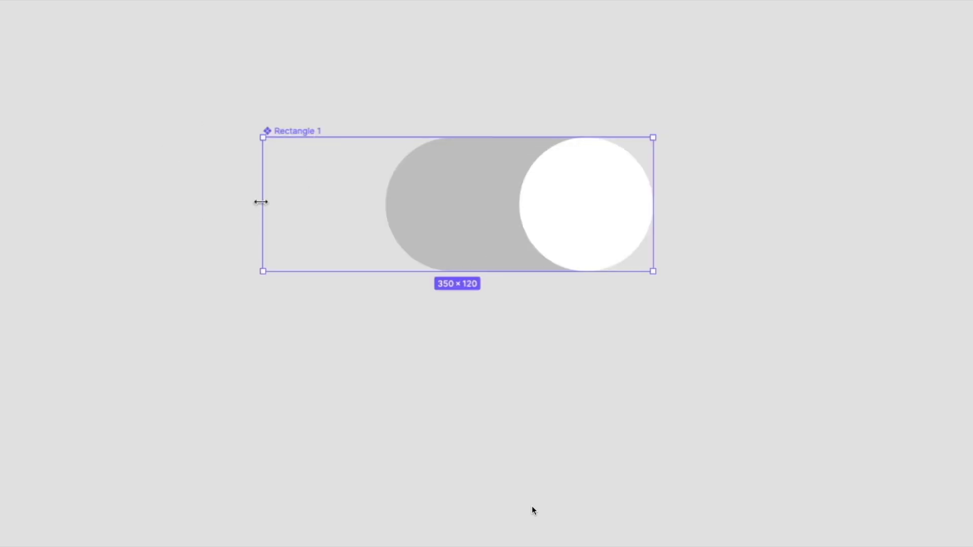
drag(260, 202, 385, 214)
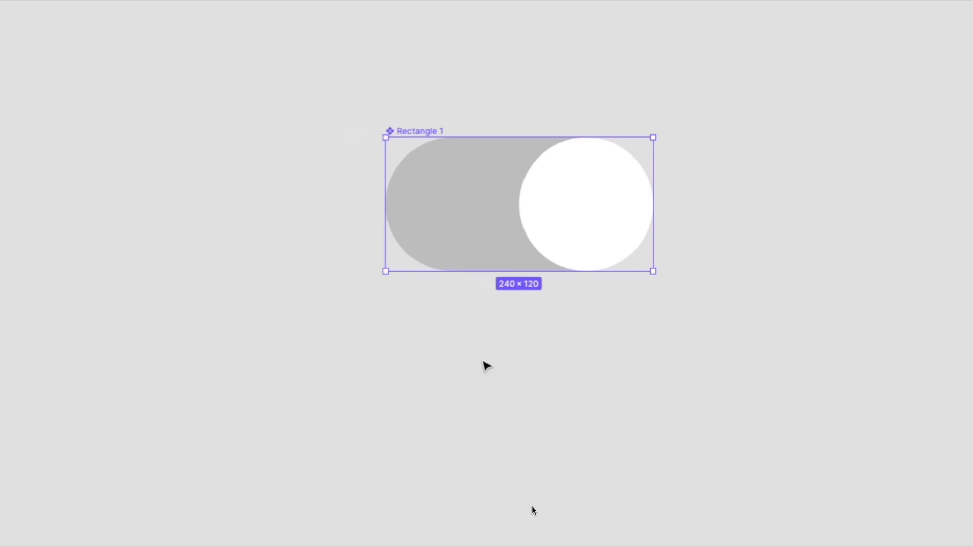
click(483, 362)
Scale the white circle down around its center to 98 by 98, leaving an even margin inside the pill.
drag(601, 318, 451, 316)
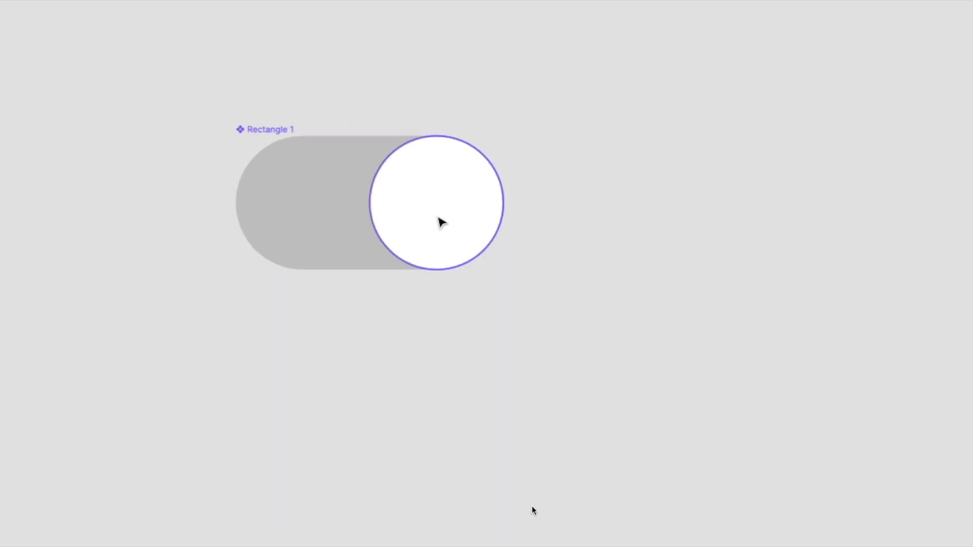
click(441, 223)
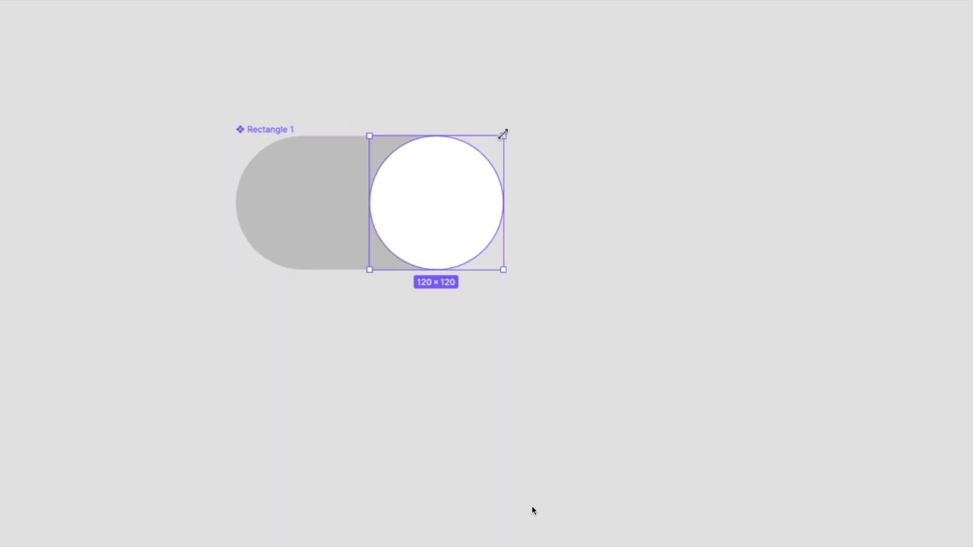
drag(502, 133, 491, 159)
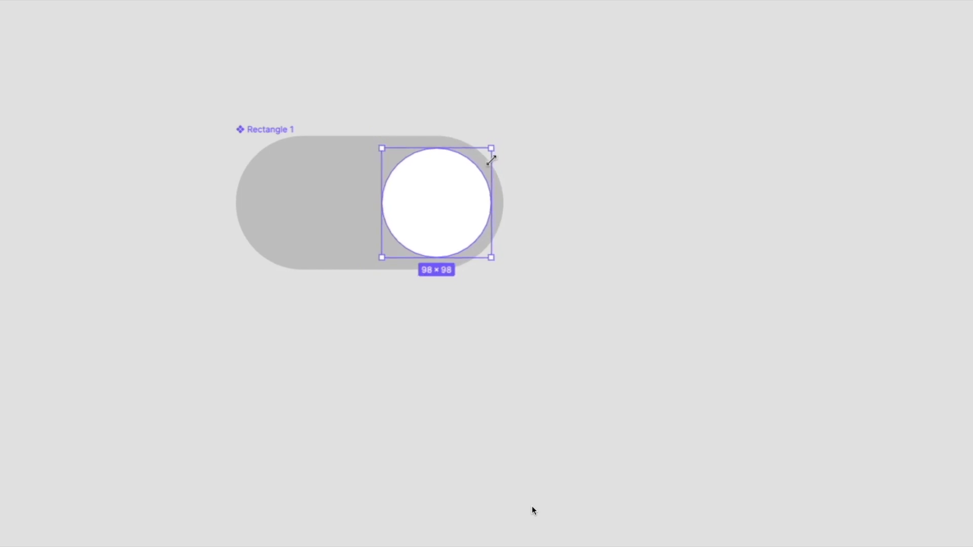
click(577, 243)
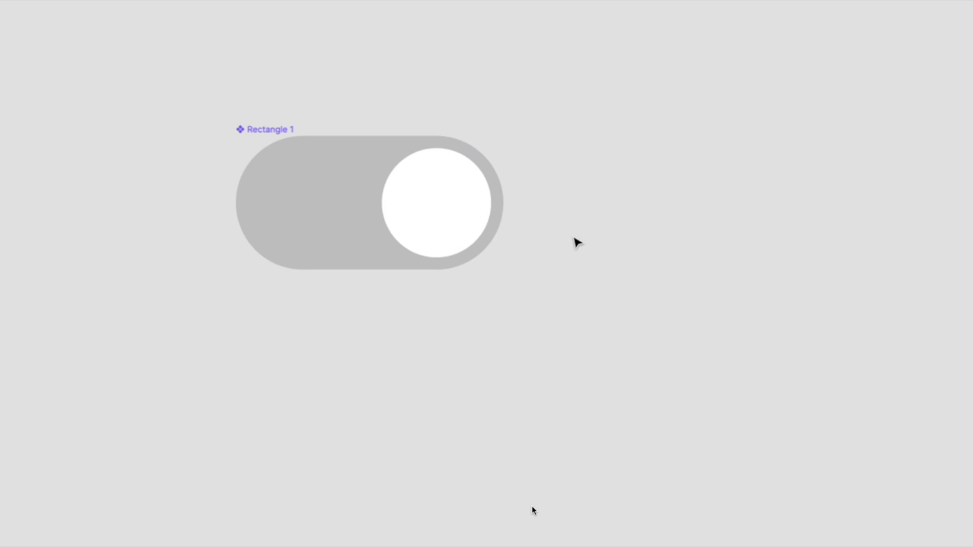
Add a second variant to the toggle component and move the Default variant's circle to the pill's left end, at X 13.
click(265, 134)
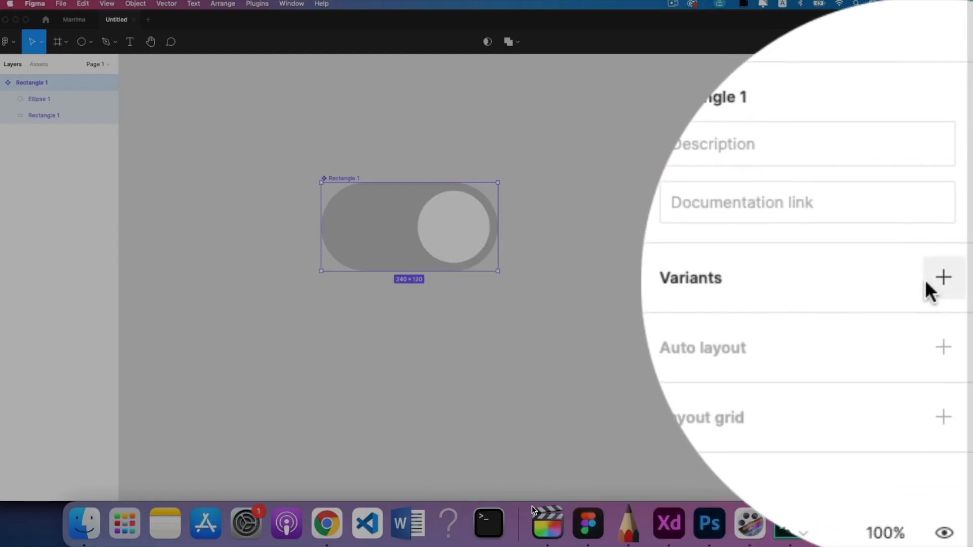
click(944, 280)
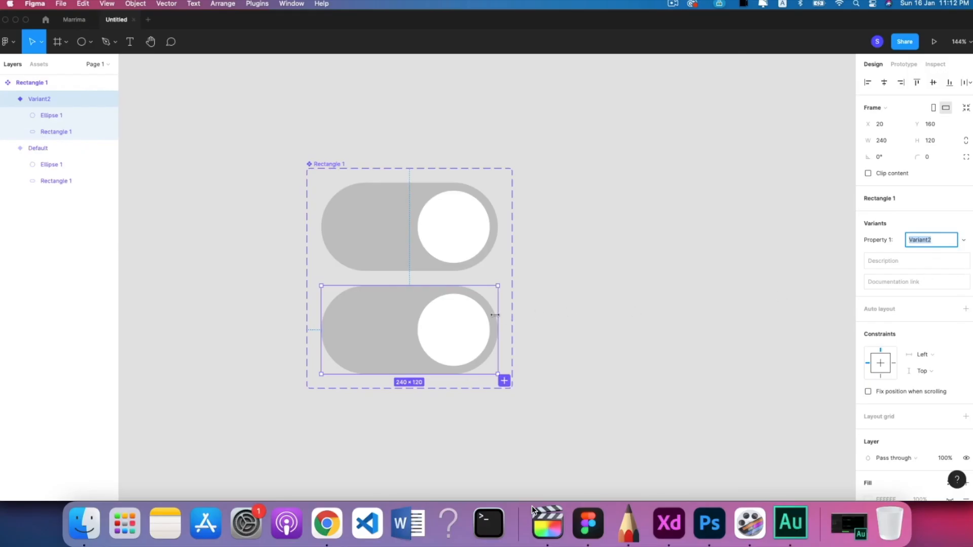
double_click(454, 241)
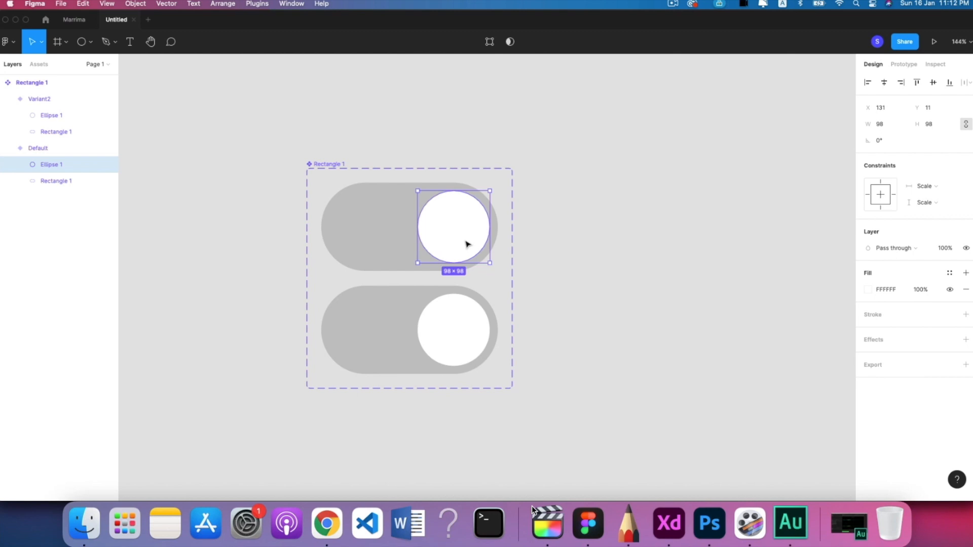
drag(467, 244, 382, 245)
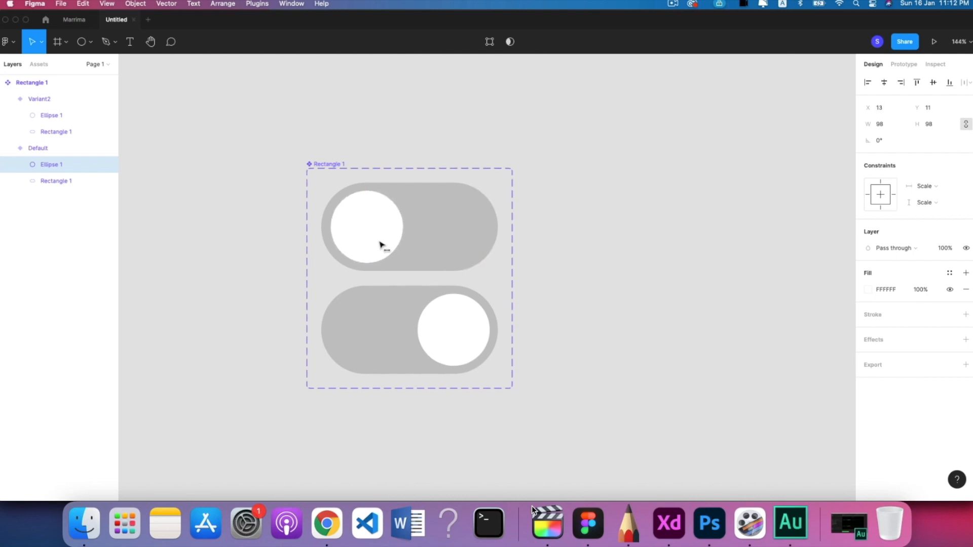
Apply a blue color style to the fill of the second variant's pill.
click(419, 364)
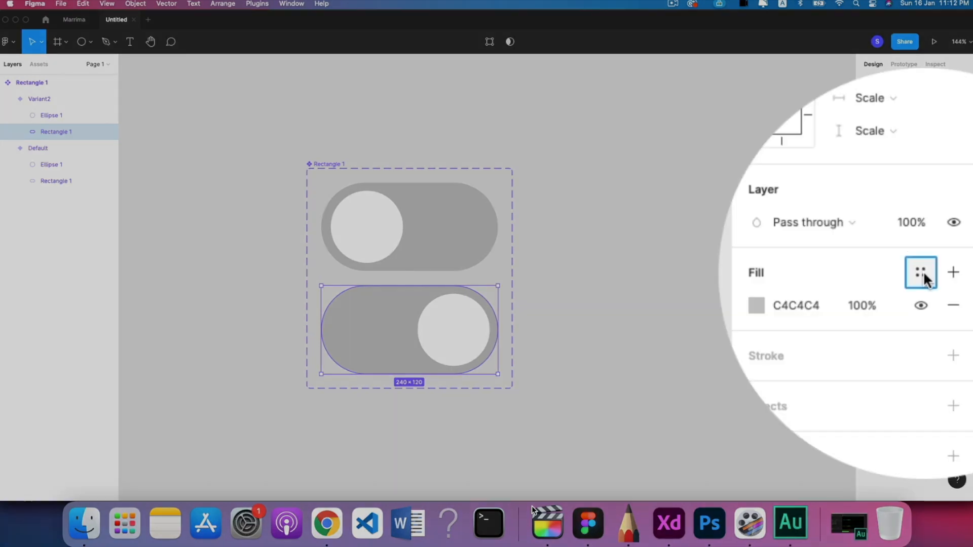
click(950, 273)
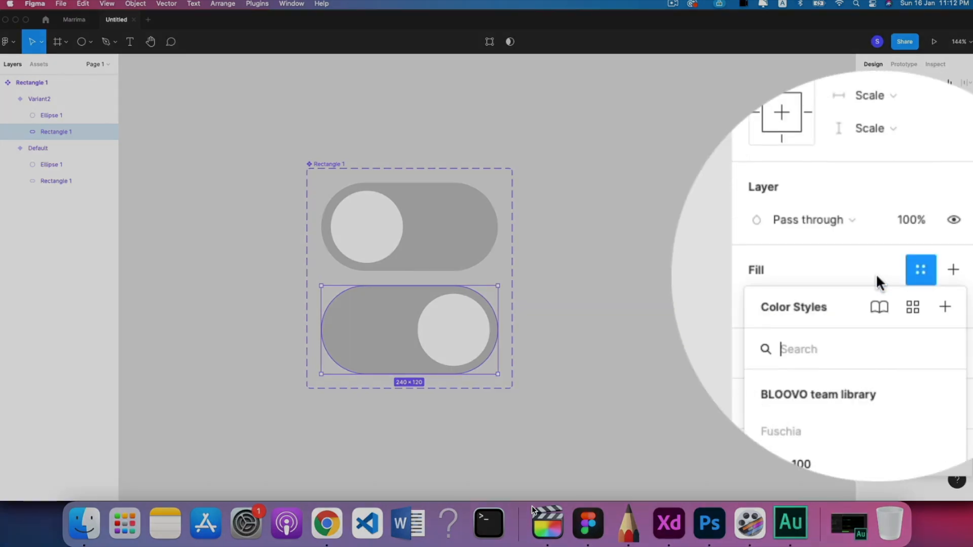
scroll(798, 370, down, 5)
scroll(778, 343, up, 1)
click(777, 343)
click(637, 396)
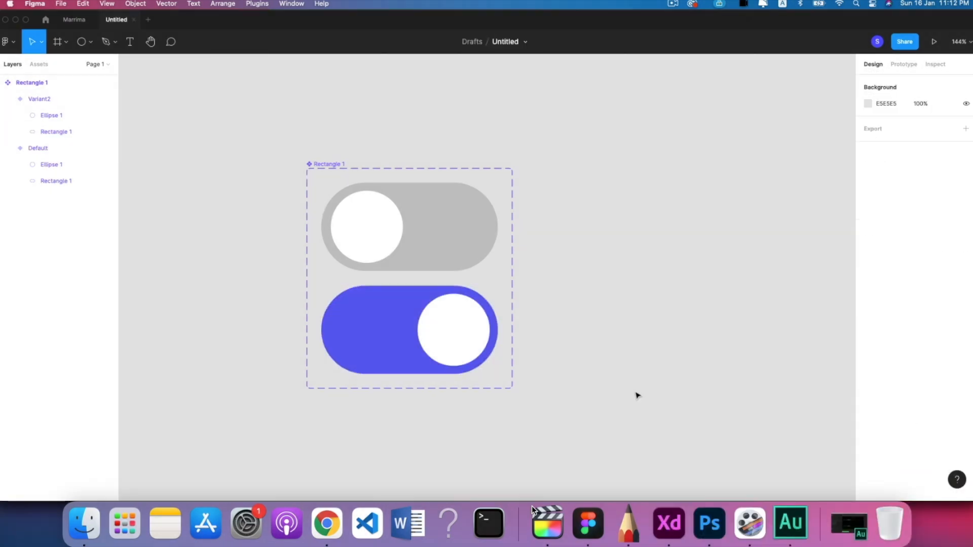
Collapse the layers of both variants and rename the Rectangle 1 component set as switch.
click(453, 236)
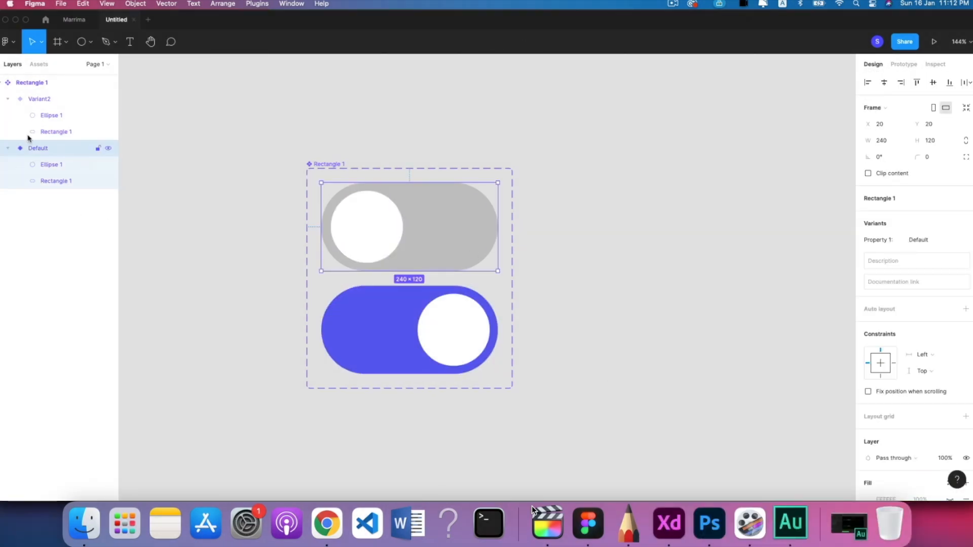
click(8, 98)
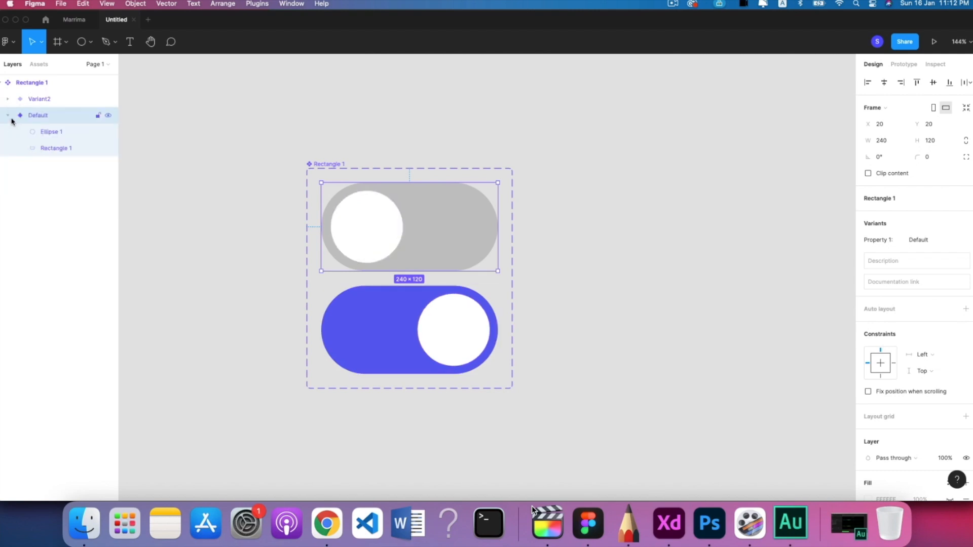
click(8, 116)
double_click(36, 83)
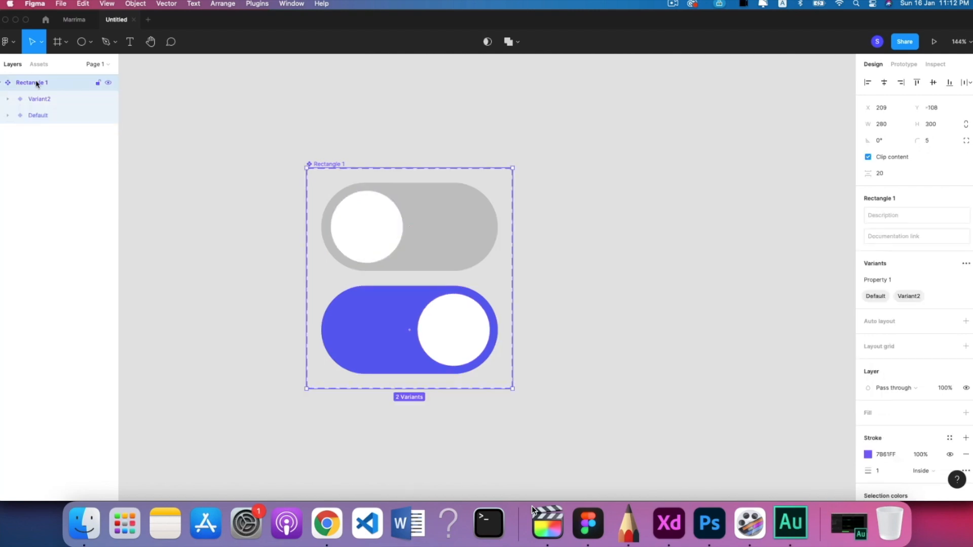
text(switch)
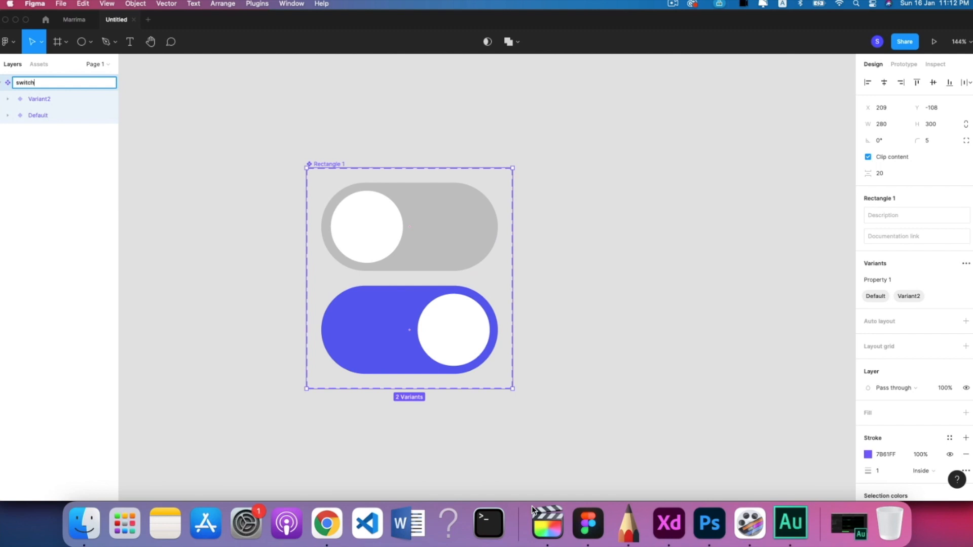
click(232, 217)
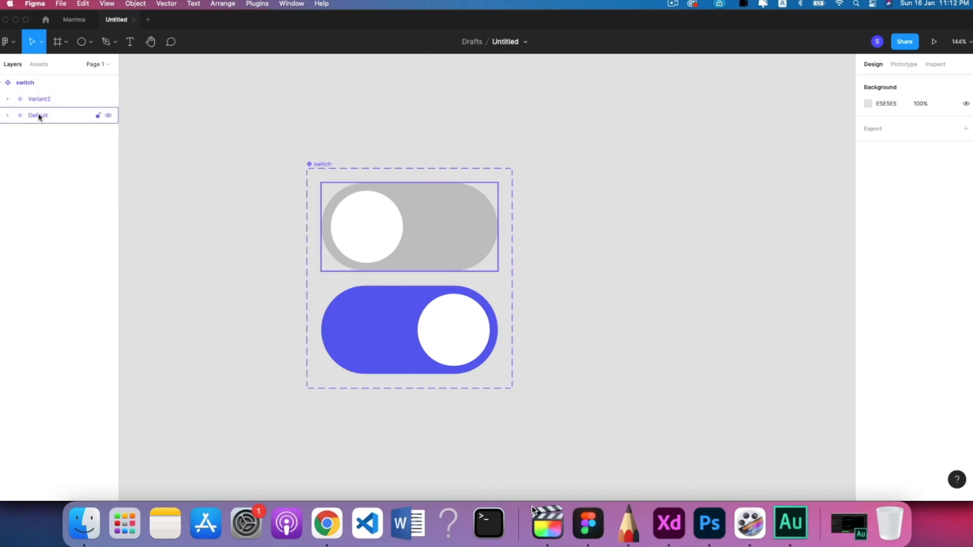
Place an instance of the local switch component on the empty canvas beside the component set.
click(38, 115)
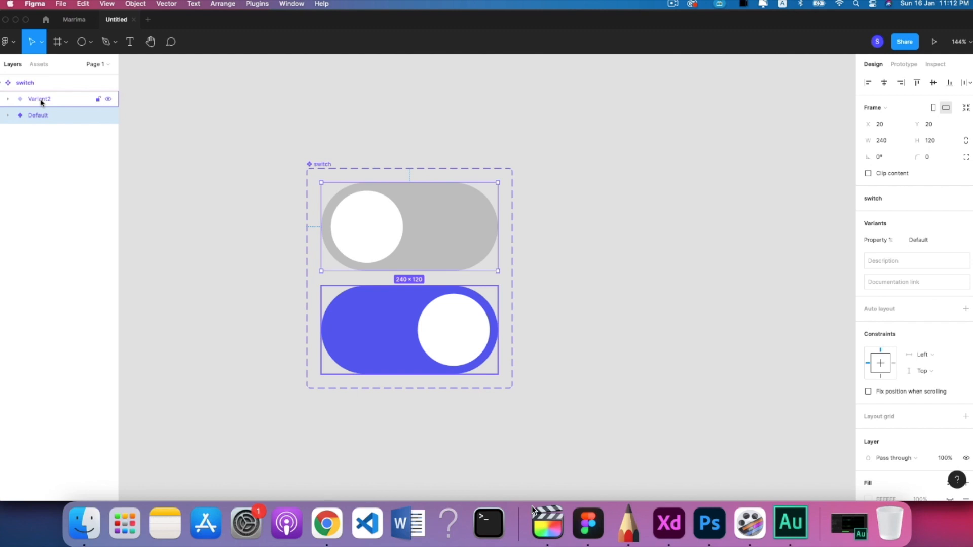
click(154, 188)
scroll(233, 161, down, 5)
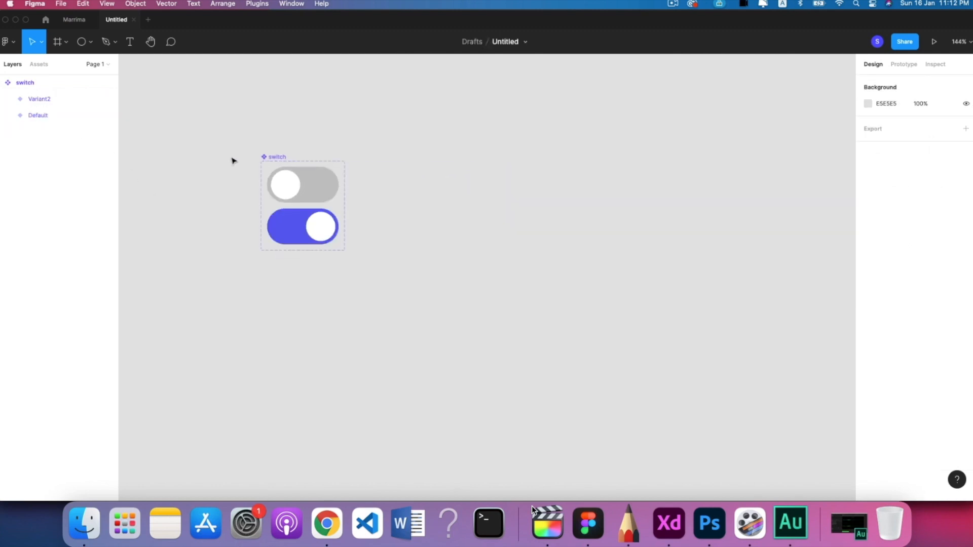
click(35, 65)
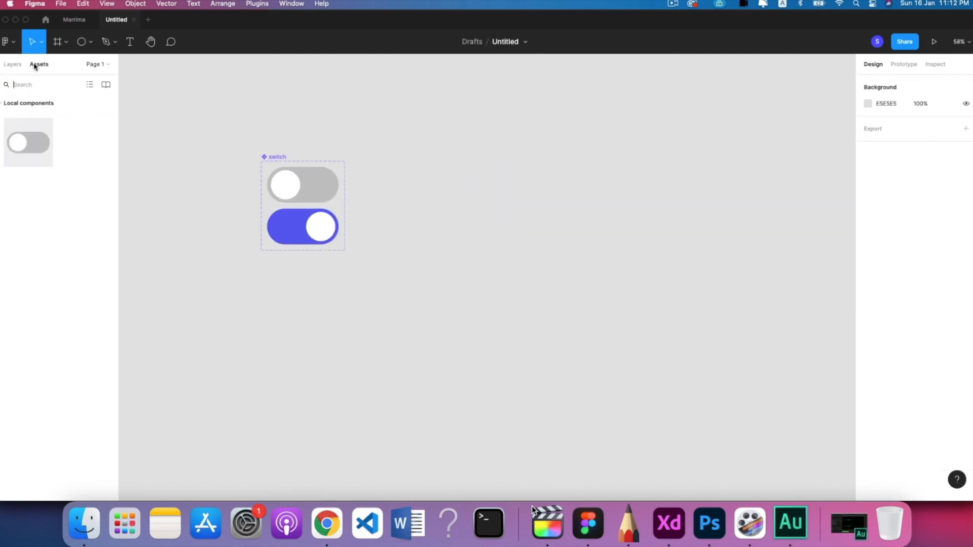
drag(41, 157, 558, 227)
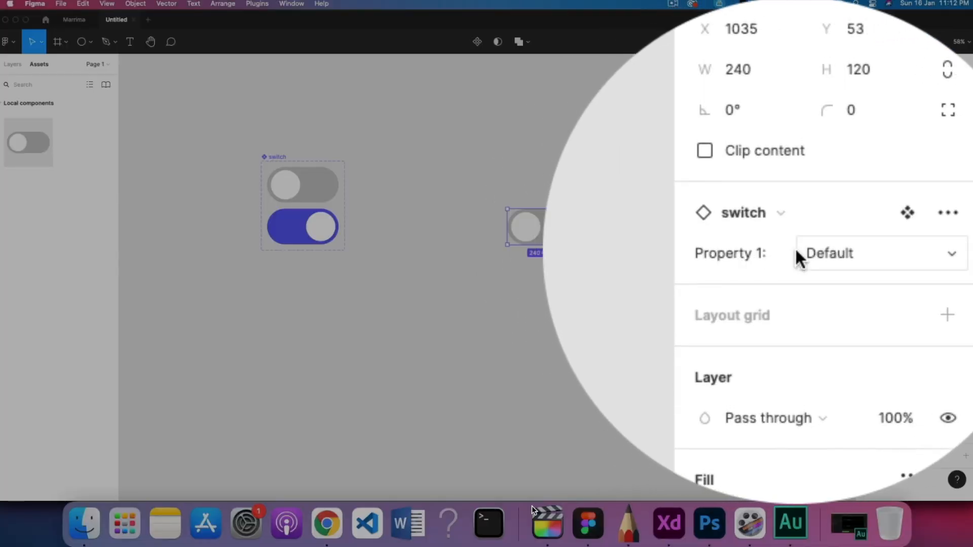
Change the instance's Property 1 back and forth between Default and Variant2, ending on Default.
click(863, 248)
click(870, 250)
click(867, 248)
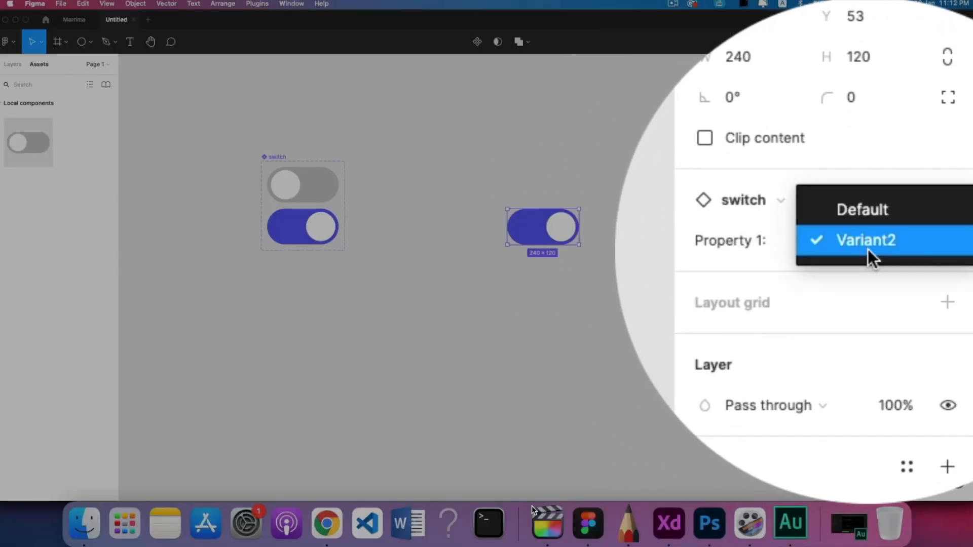
click(872, 250)
click(859, 247)
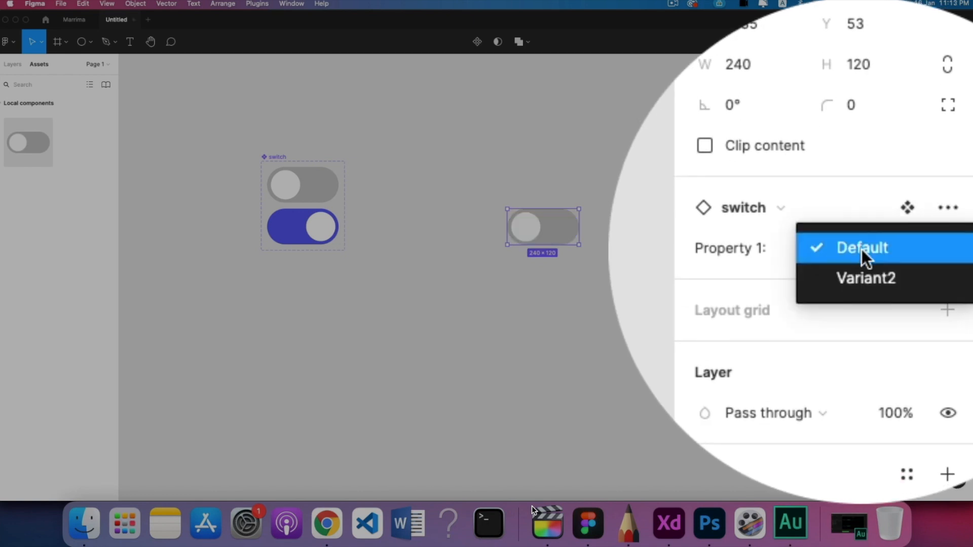
click(861, 249)
click(860, 248)
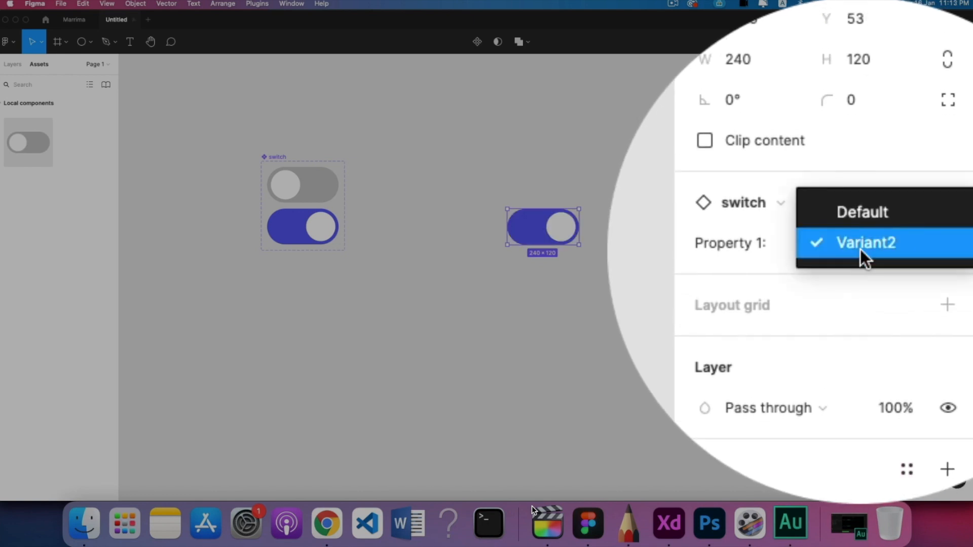
click(859, 247)
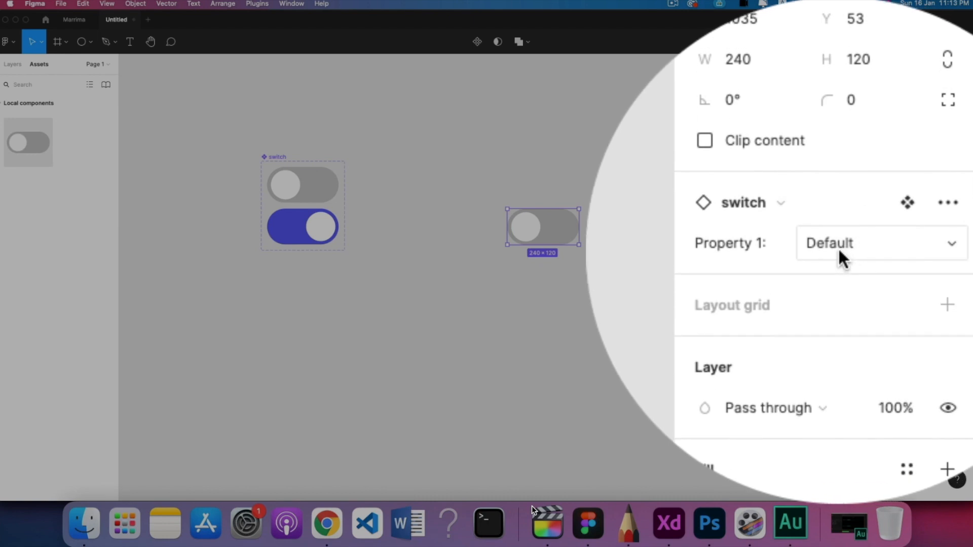
click(846, 249)
click(859, 247)
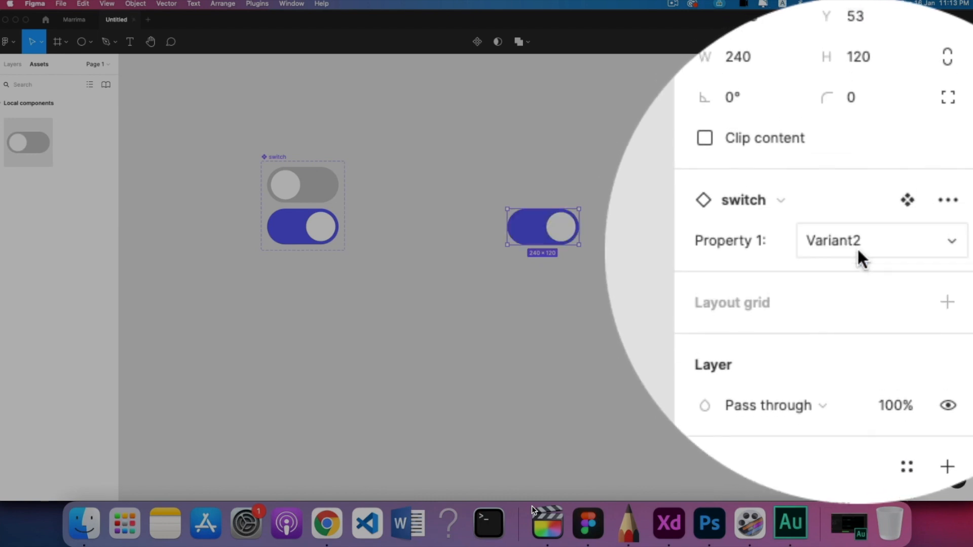
click(856, 247)
click(862, 248)
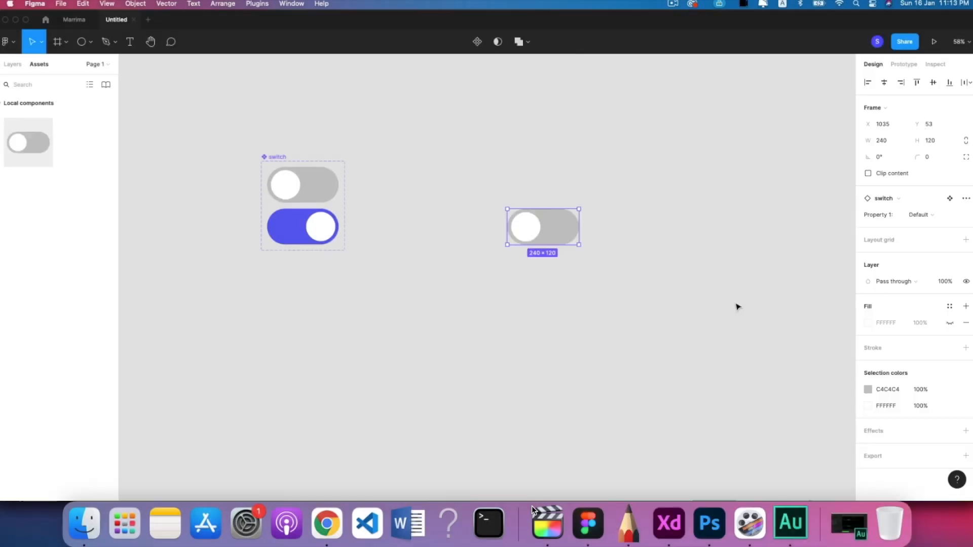
Move the switch instance slightly up on the canvas and delete it.
click(736, 306)
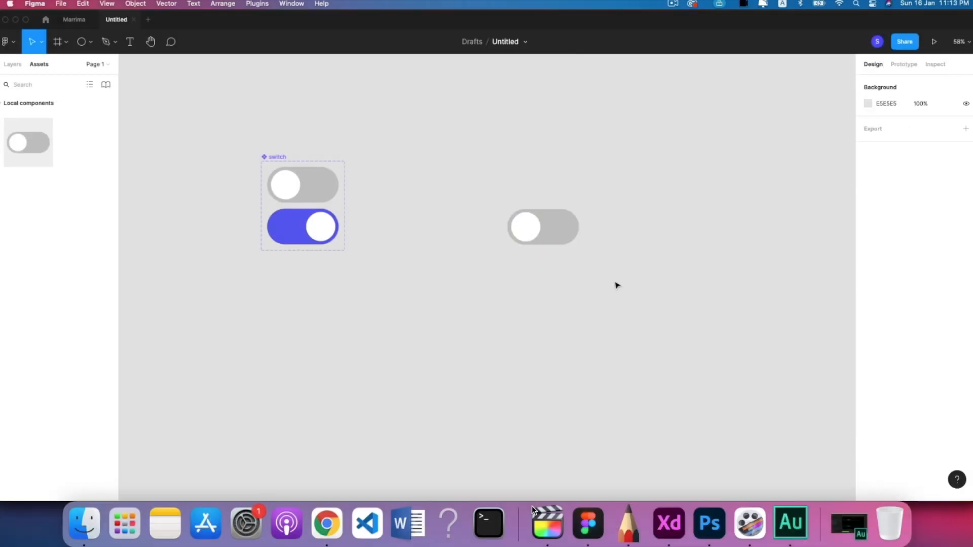
drag(553, 227, 546, 203)
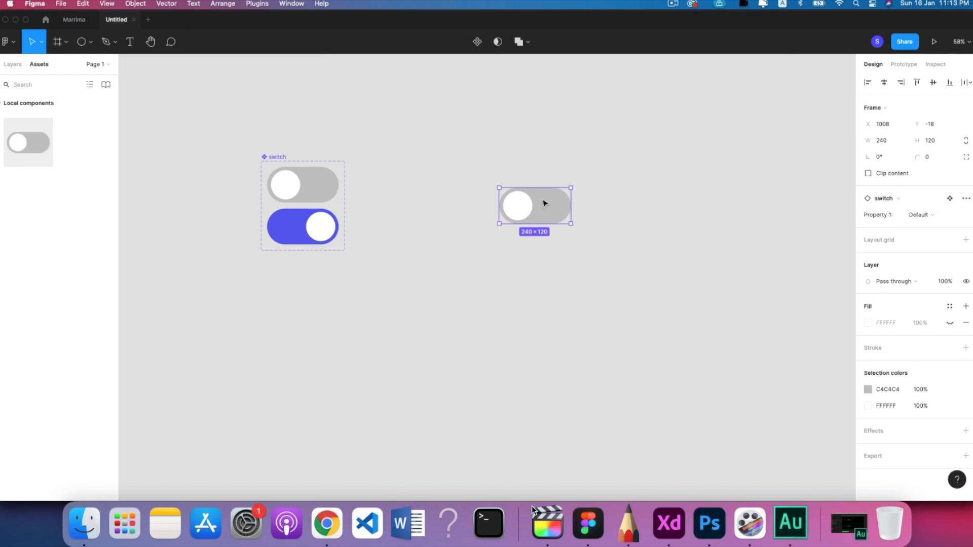
key(Delete)
Rename the gray Default variant as switch=false in the layer list.
key(shift+1)
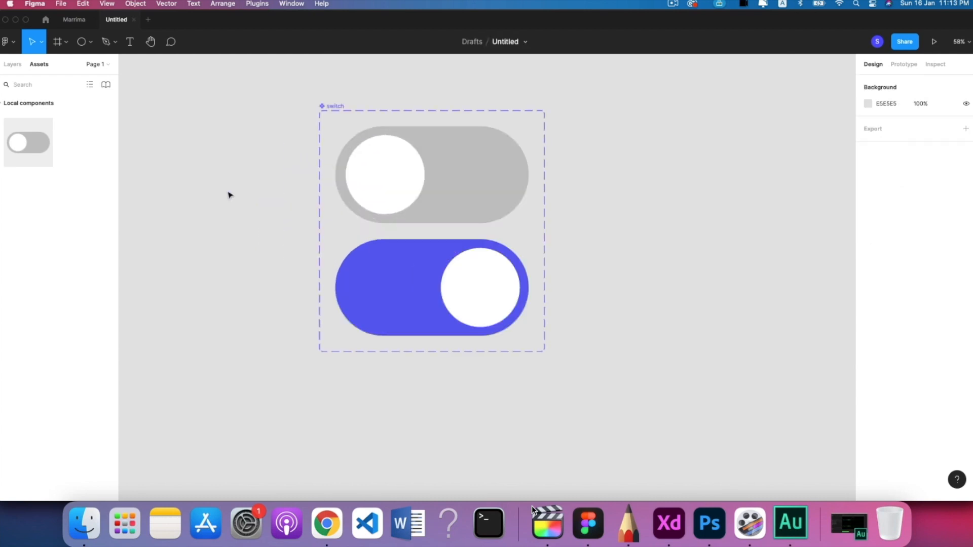
scroll(230, 196, down, 3)
click(467, 183)
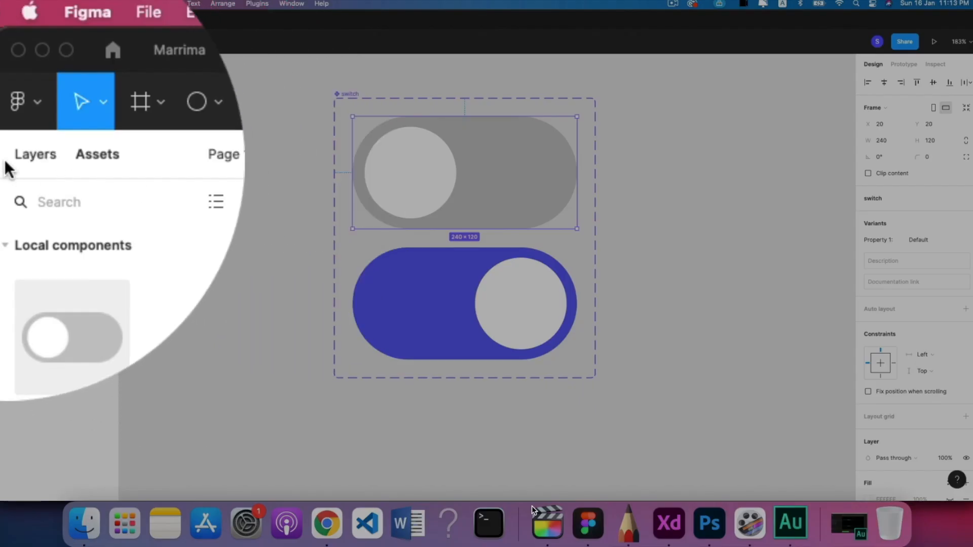
click(5, 162)
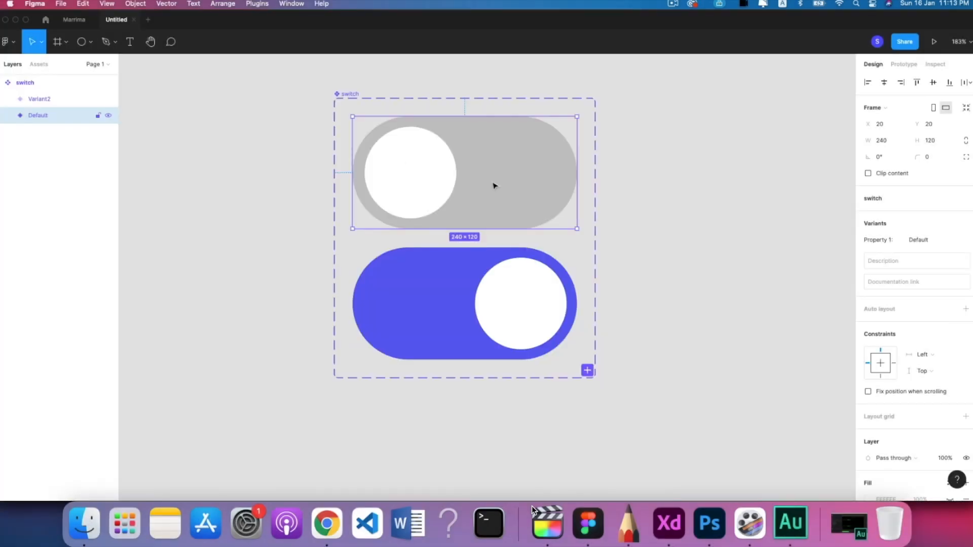
click(456, 317)
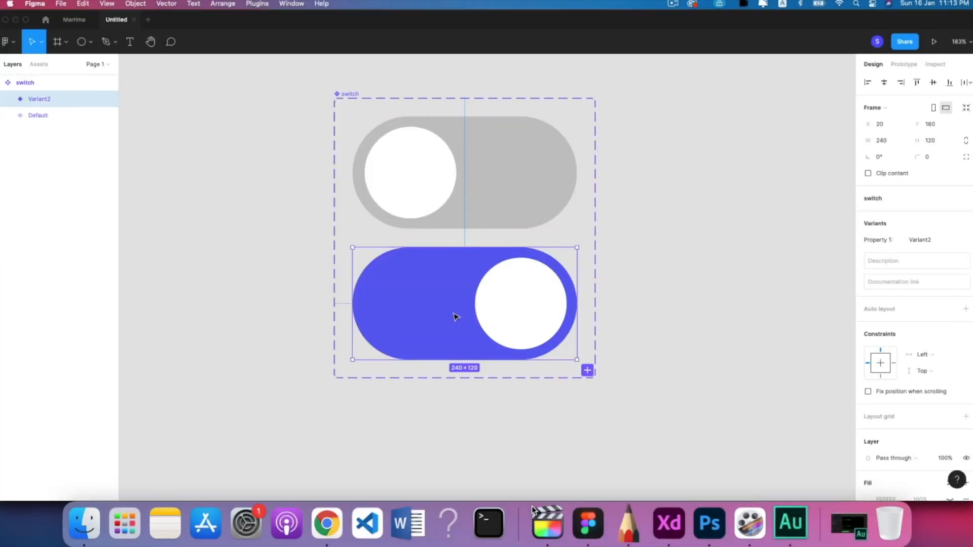
click(507, 216)
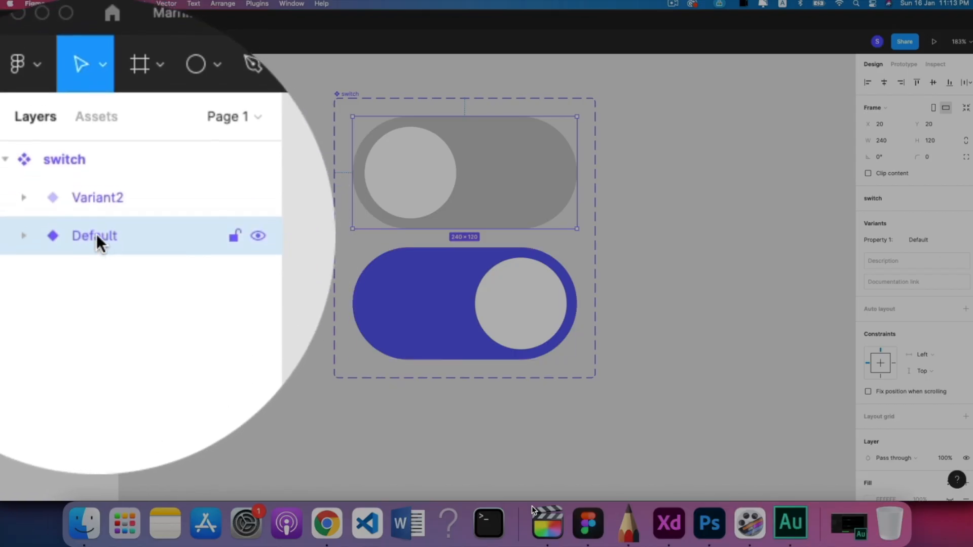
double_click(97, 234)
text(switch)
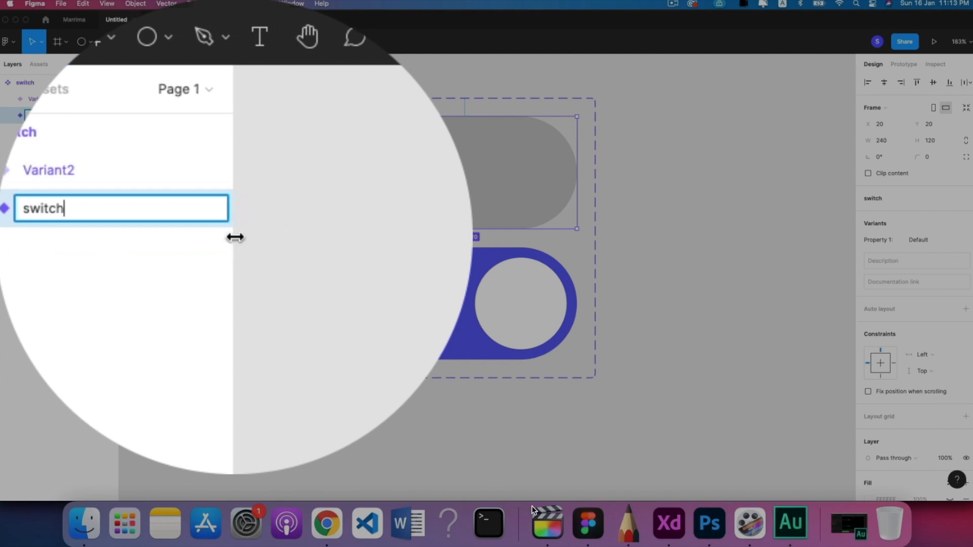
text(=false)
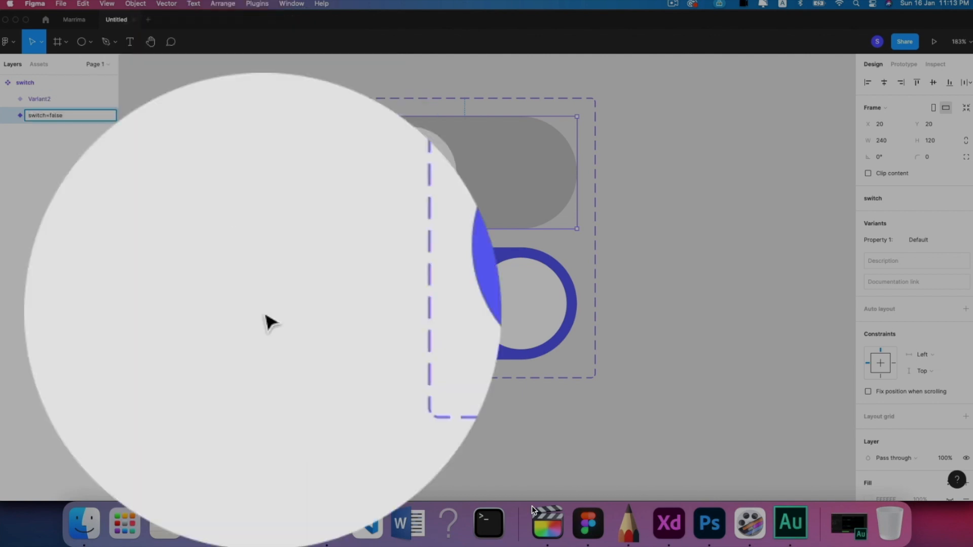
Rename the blue Variant2 as switch=true and check the switch property of both variants.
click(393, 322)
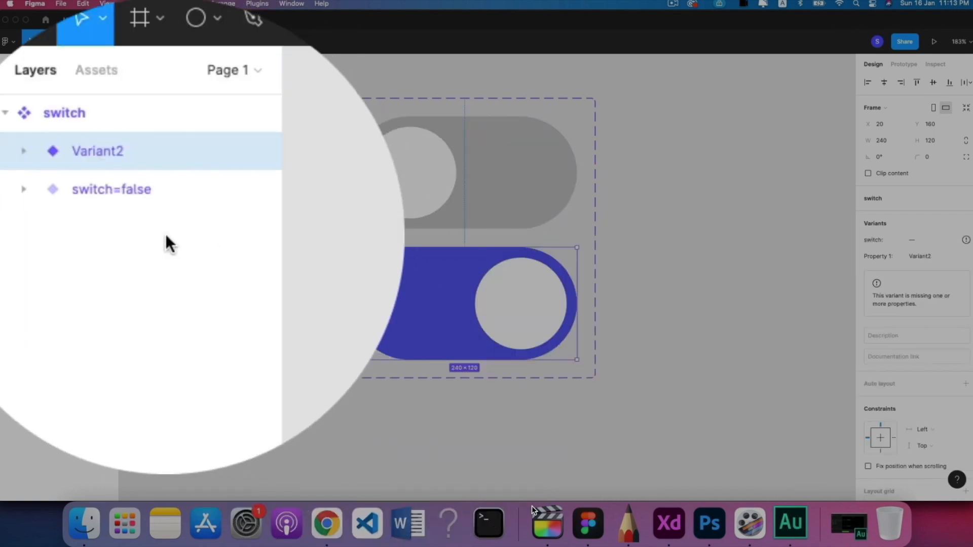
double_click(40, 99)
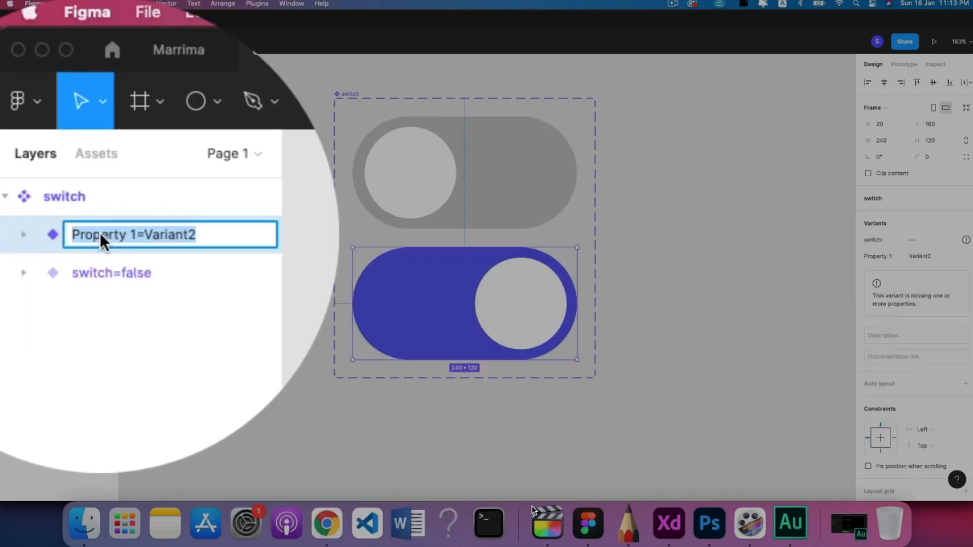
text(switch)
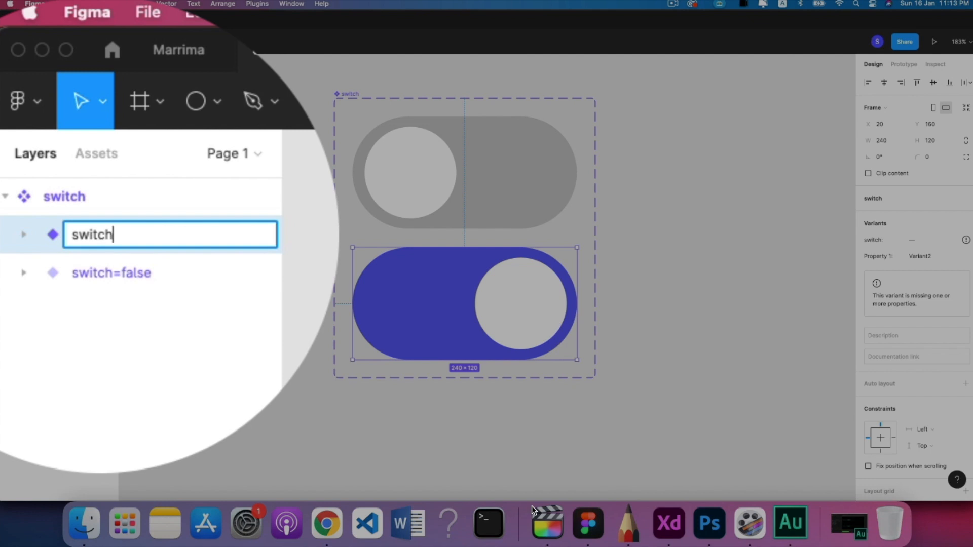
text(=true)
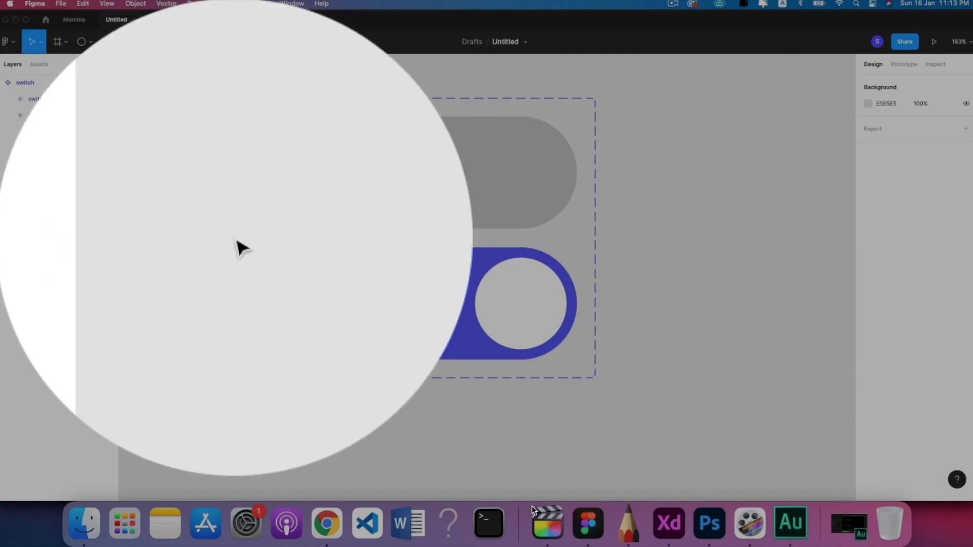
click(189, 241)
click(495, 189)
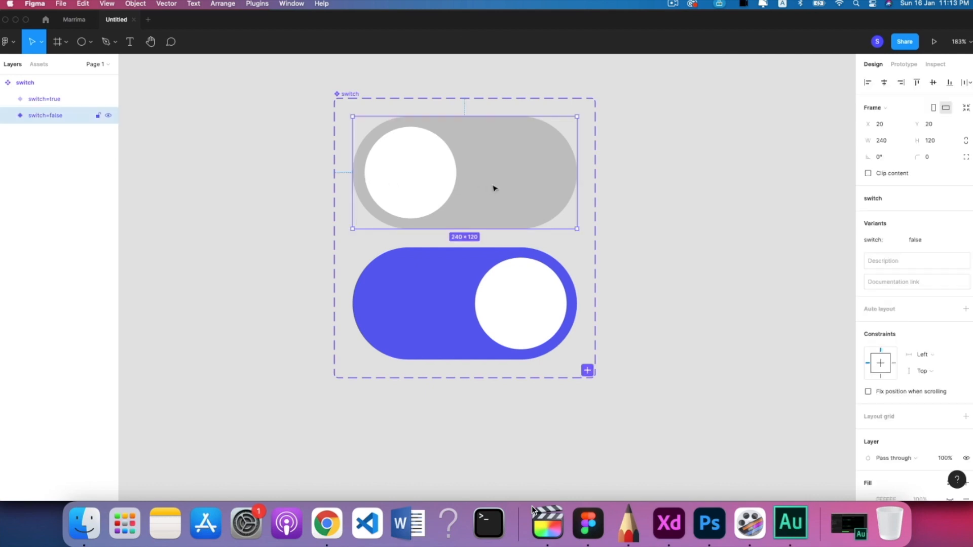
click(463, 318)
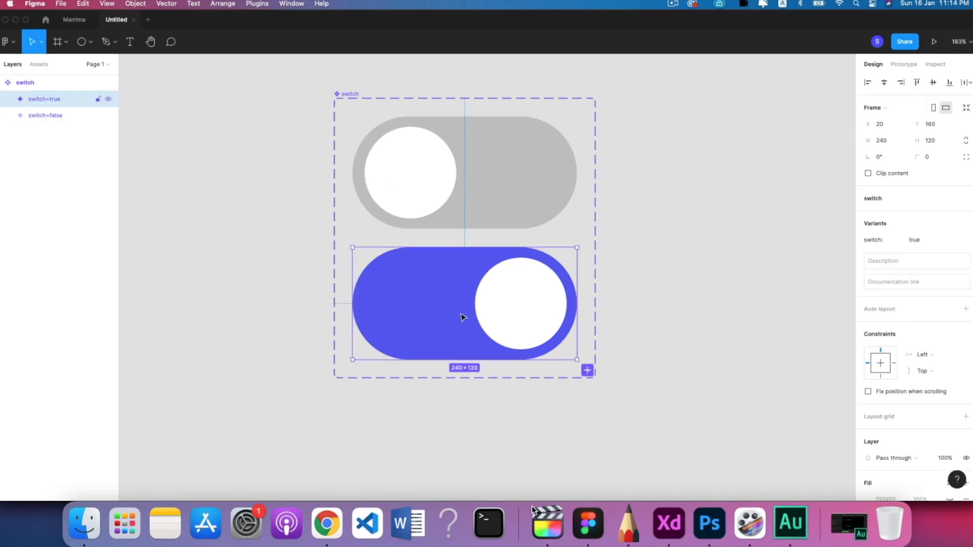
click(671, 258)
Place a new instance of the switch component on the canvas next to the component set.
scroll(335, 247, down, 5)
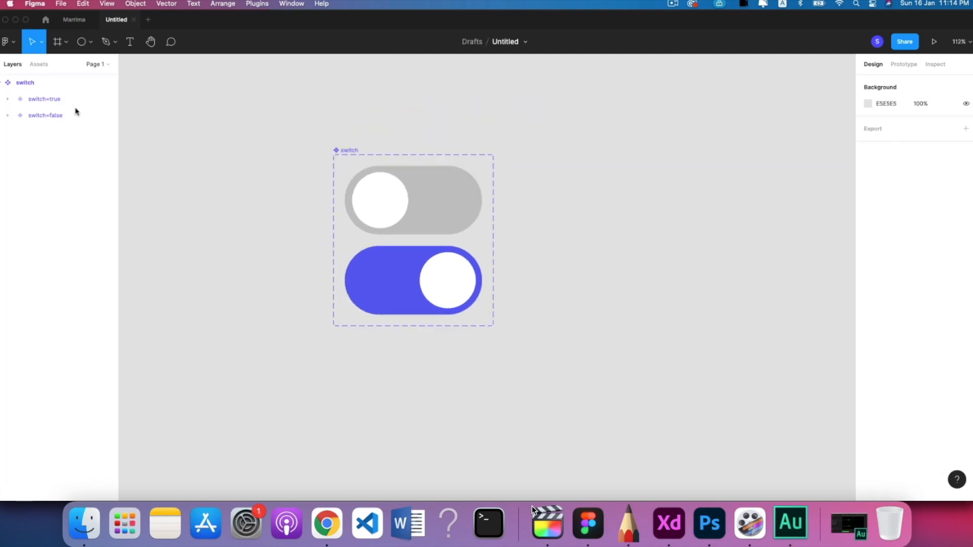
click(38, 65)
drag(28, 142, 649, 236)
click(589, 295)
drag(622, 313, 451, 335)
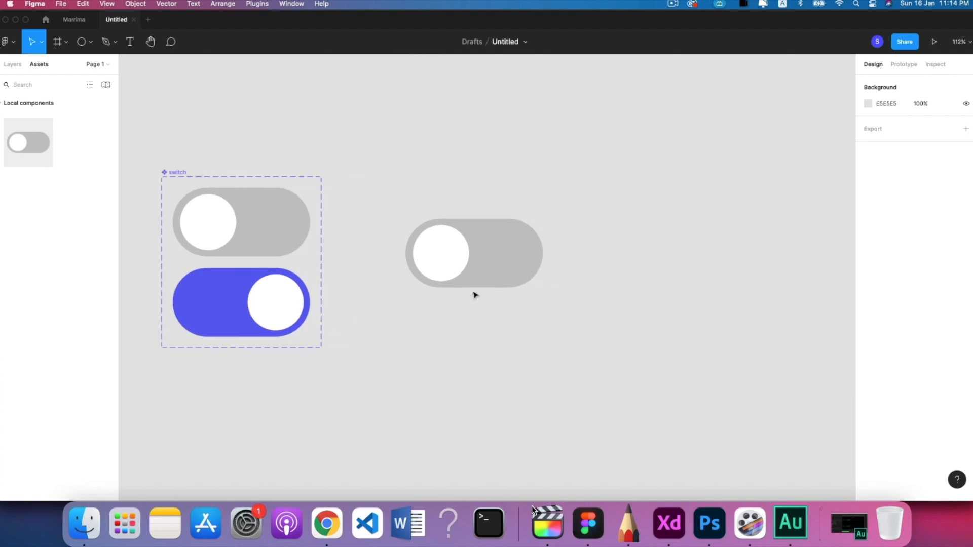
Toggle the new instance's switch property on and off several times, leaving it on.
click(479, 287)
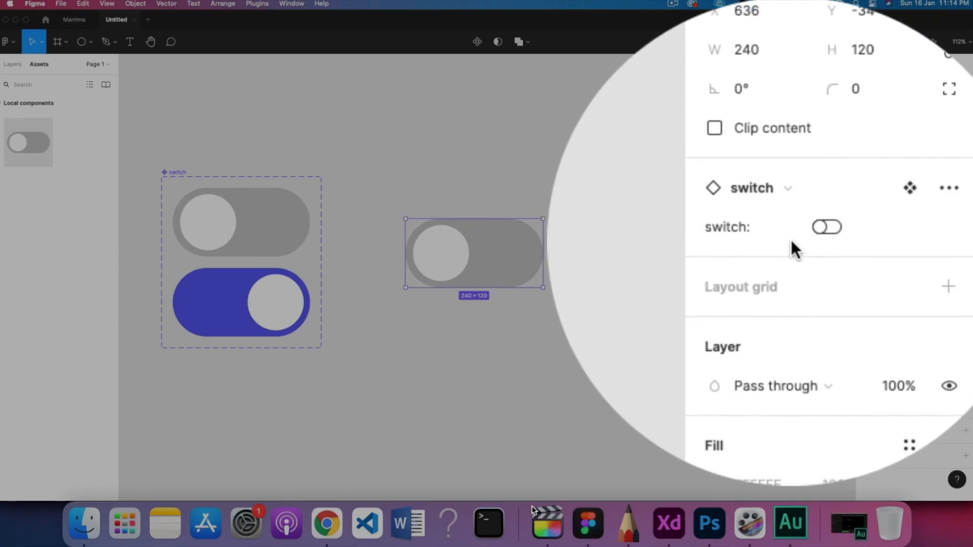
click(832, 240)
click(831, 240)
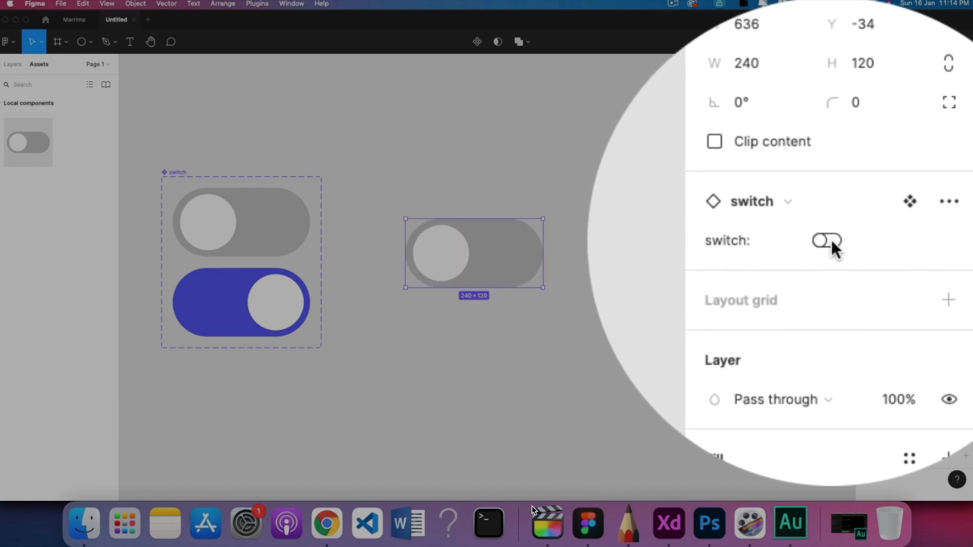
click(831, 241)
click(832, 239)
click(832, 239)
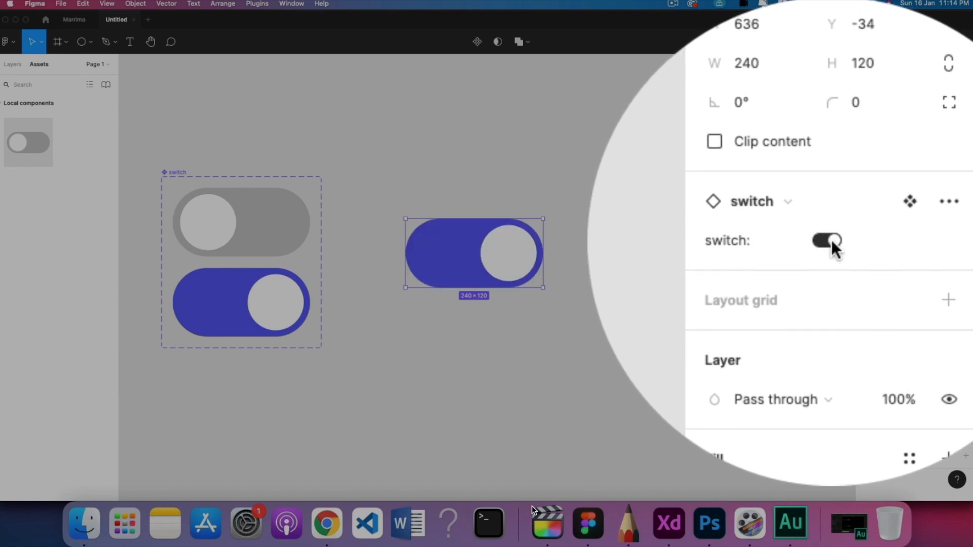
click(831, 239)
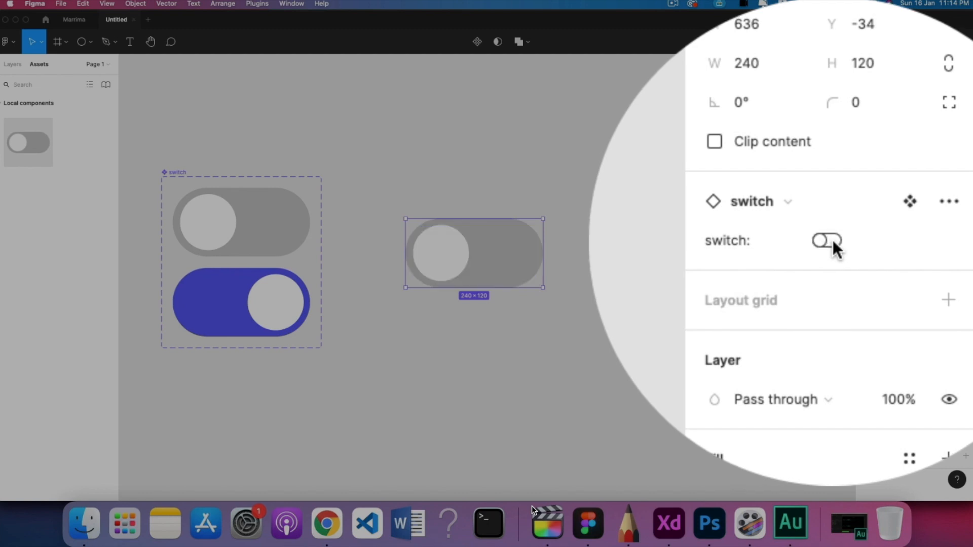
click(832, 239)
click(831, 238)
click(832, 239)
click(832, 239)
click(832, 238)
click(834, 239)
click(834, 240)
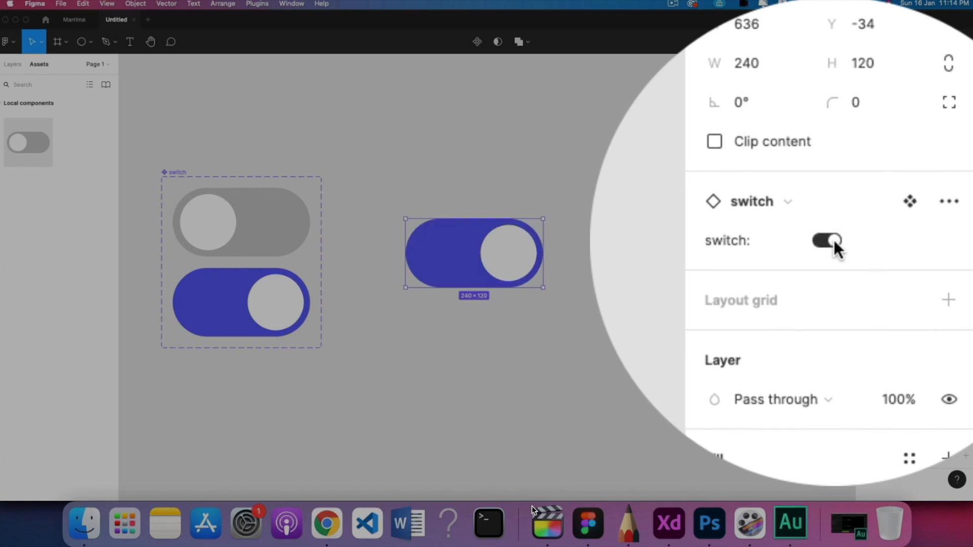